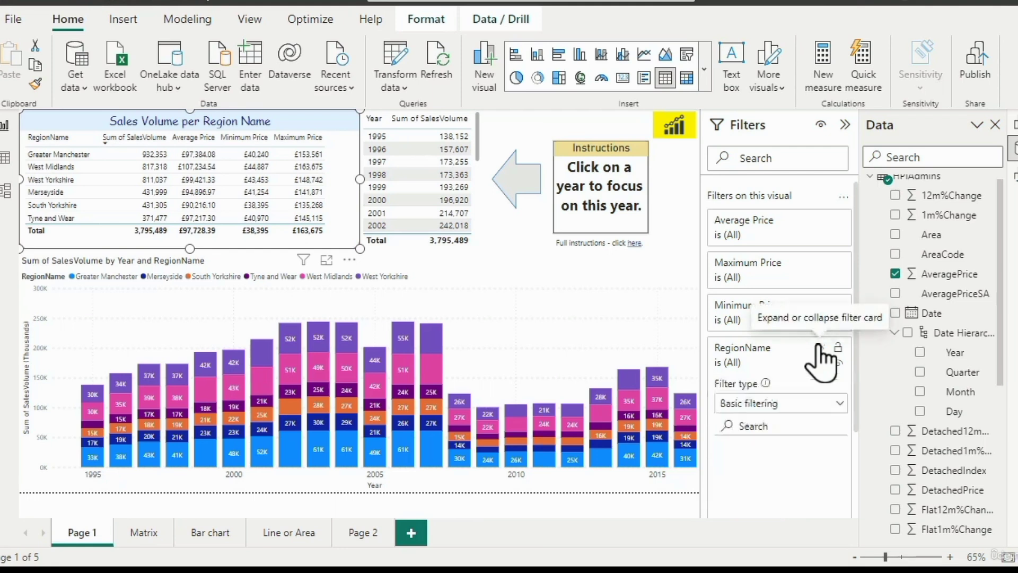
# Switch the Sales Volume table's RegionName filter to advanced filtering and apply the condition contains "w"
pyautogui.scroll(-3, 810, 318)
pyautogui.click(810, 207)
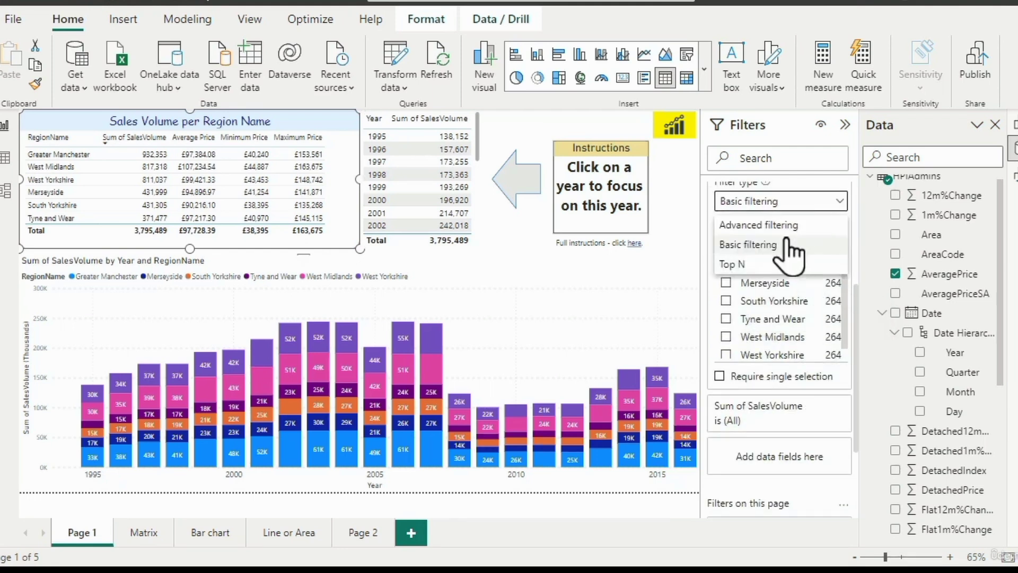
pyautogui.click(801, 224)
pyautogui.scroll(2, 803, 297)
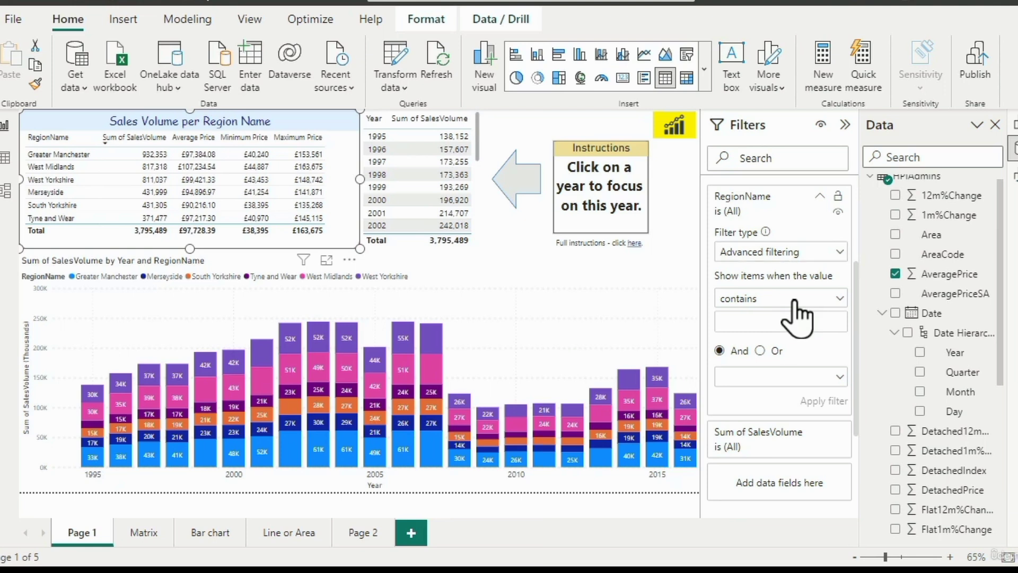
pyautogui.click(794, 299)
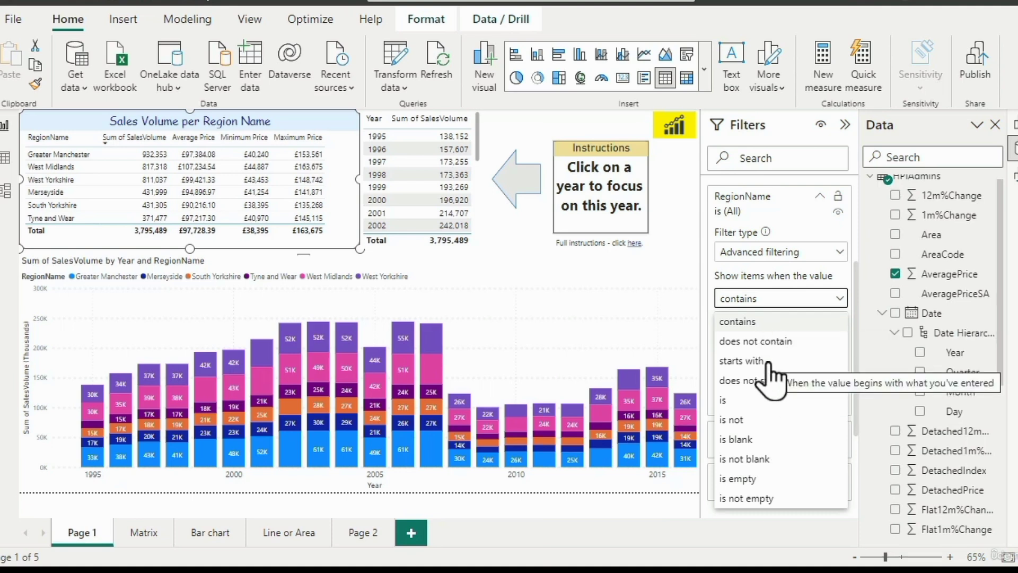
pyautogui.click(769, 322)
pyautogui.click(771, 324)
pyautogui.write('w')
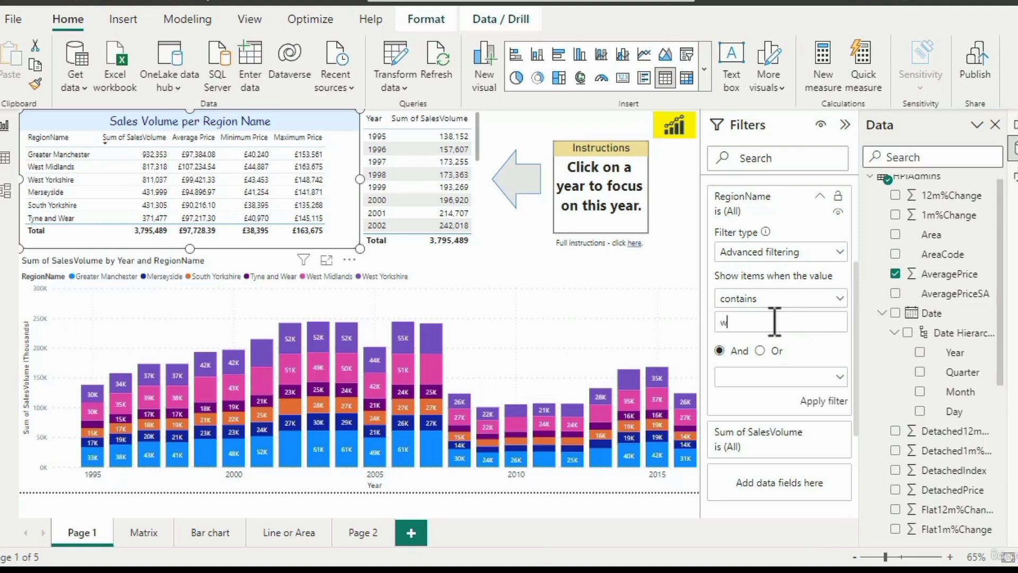
pyautogui.click(818, 403)
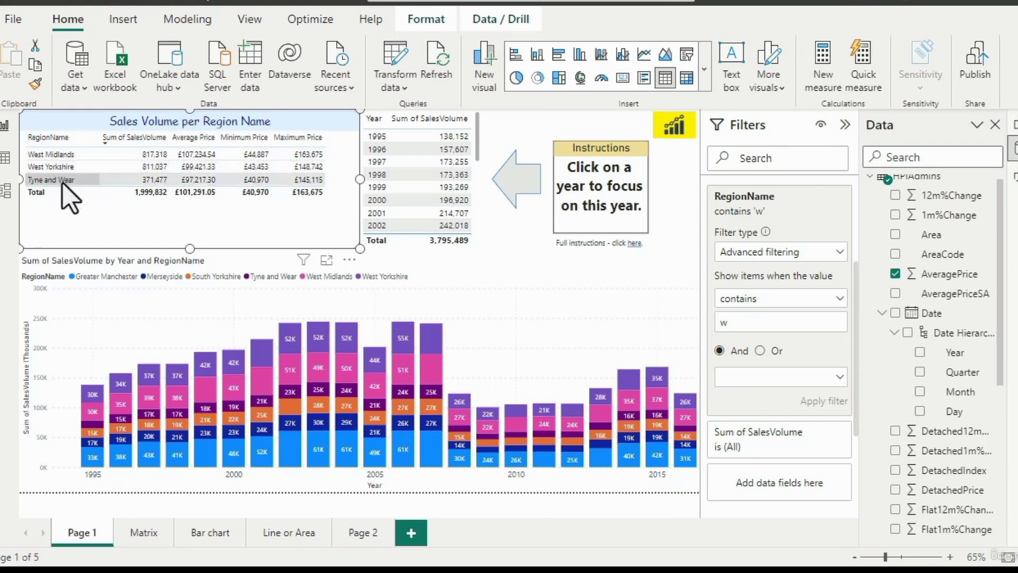
# Change the RegionName filter condition to starts with "w" and apply it
pyautogui.click(769, 301)
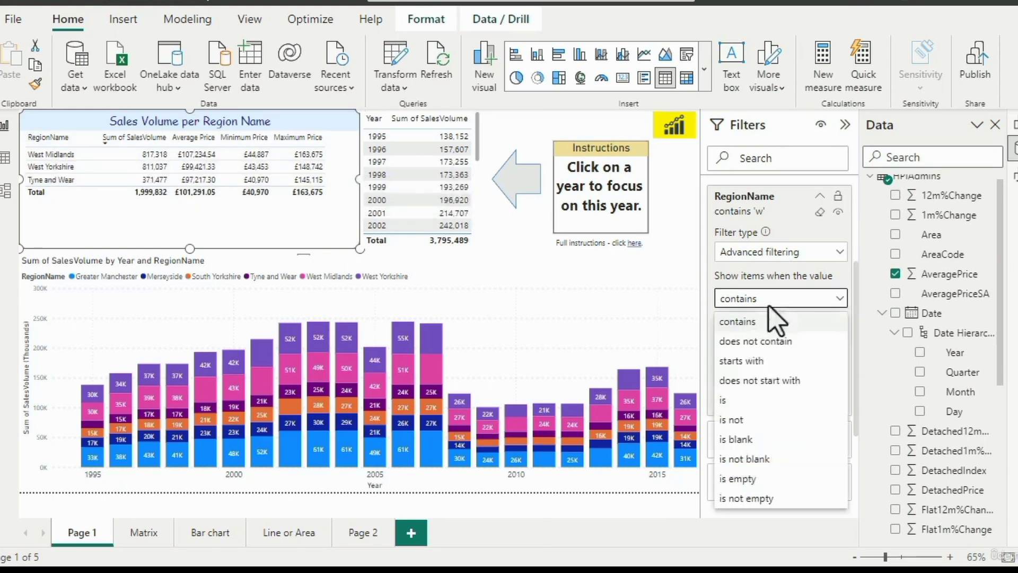
pyautogui.click(777, 361)
pyautogui.click(830, 405)
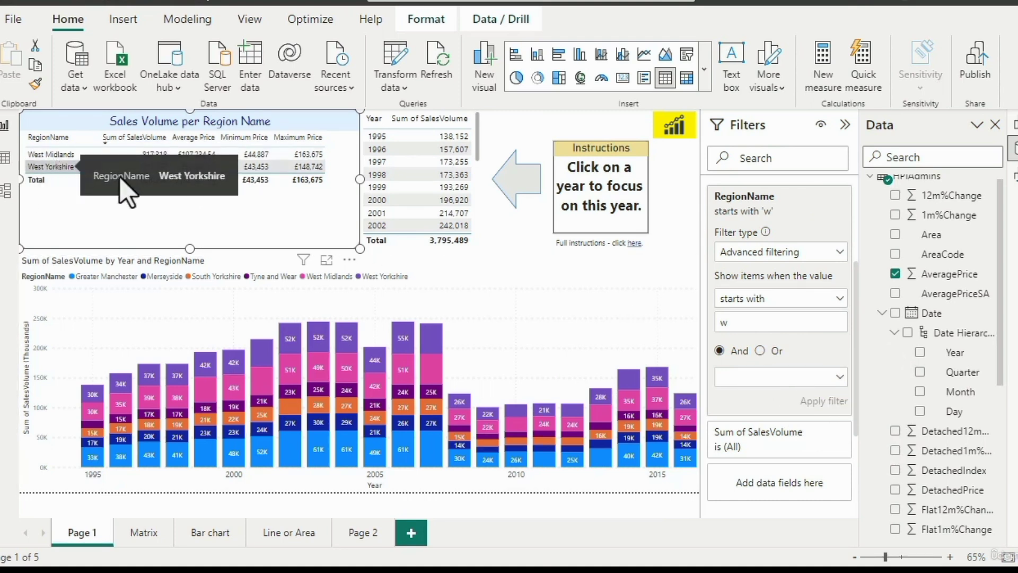
# Set the RegionName filter to show items whose value is "West Midlands" and apply it
pyautogui.click(793, 298)
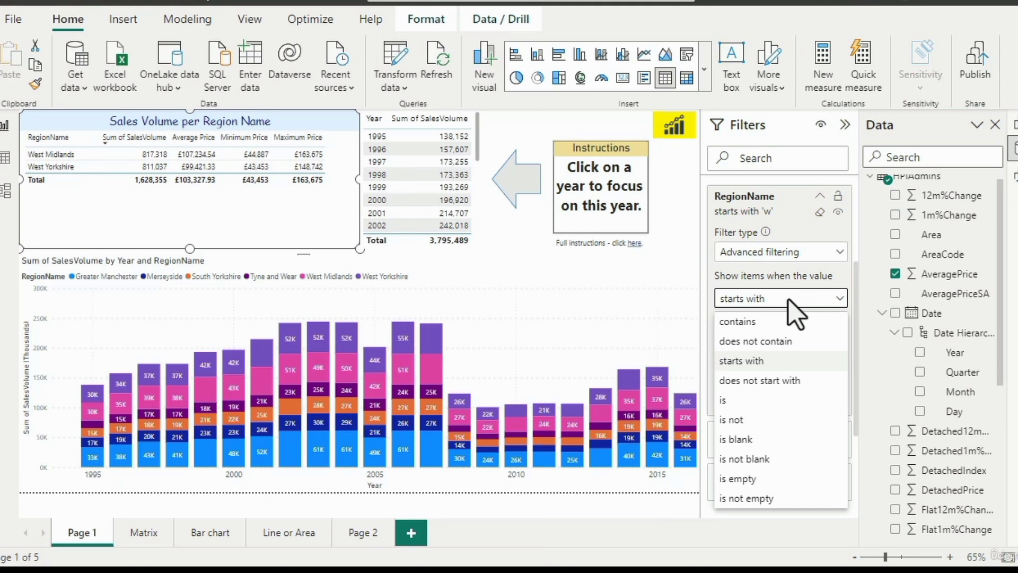
pyautogui.click(765, 398)
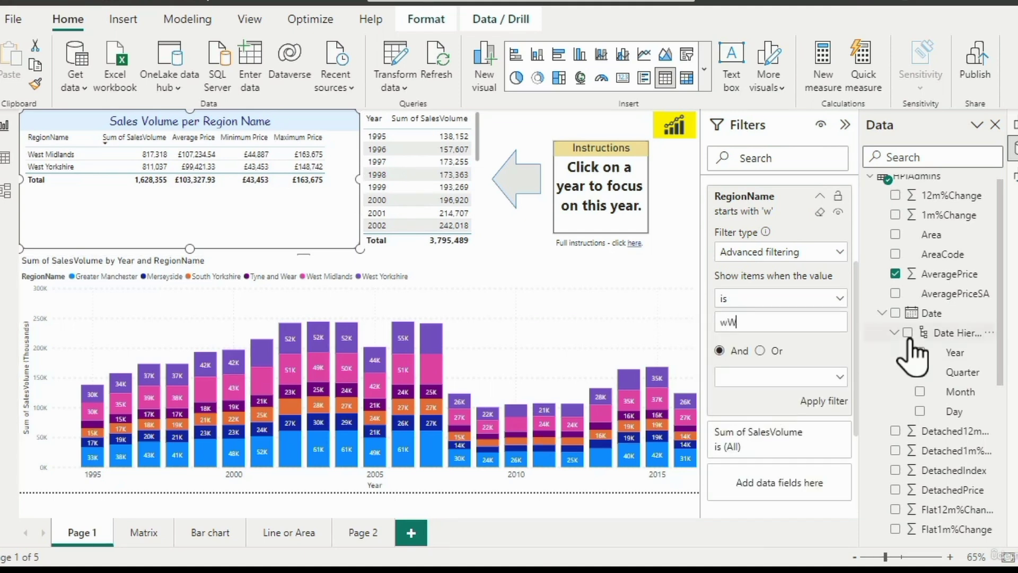
pyautogui.write('West')
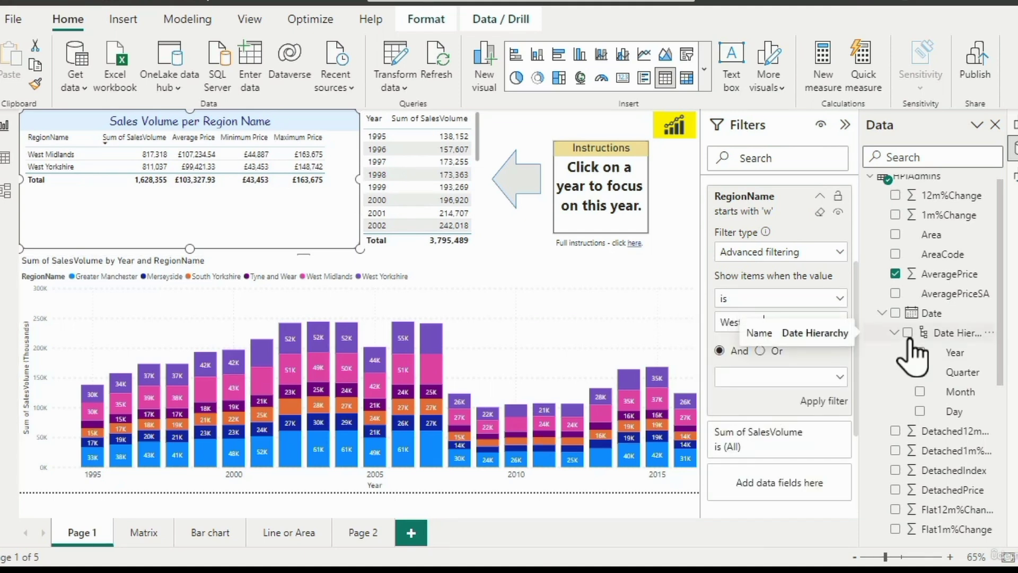
pyautogui.write(' Midlands')
pyautogui.click(814, 403)
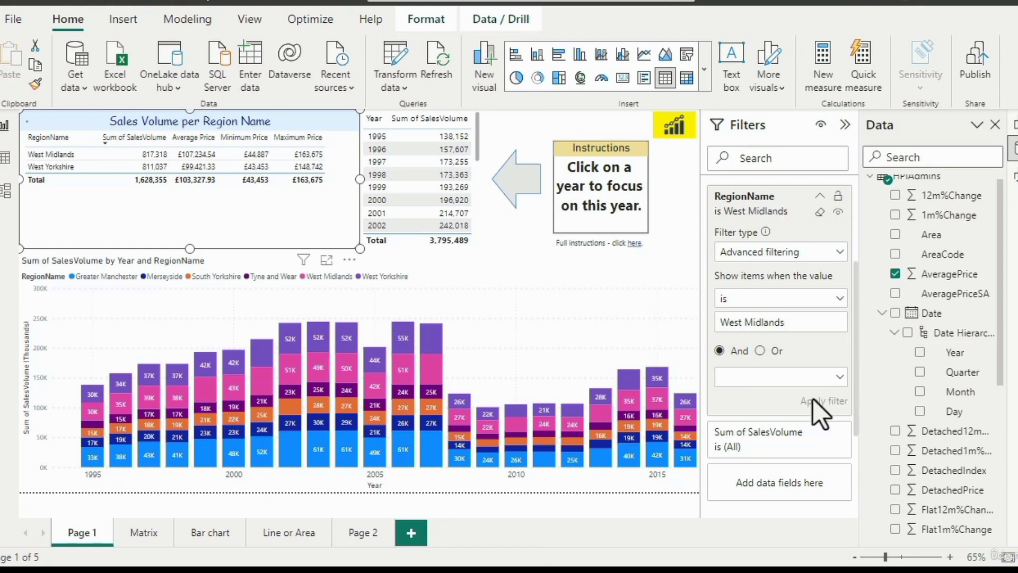
# Exclude West Midlands from the table by applying the "is not" condition to the RegionName filter
pyautogui.click(814, 305)
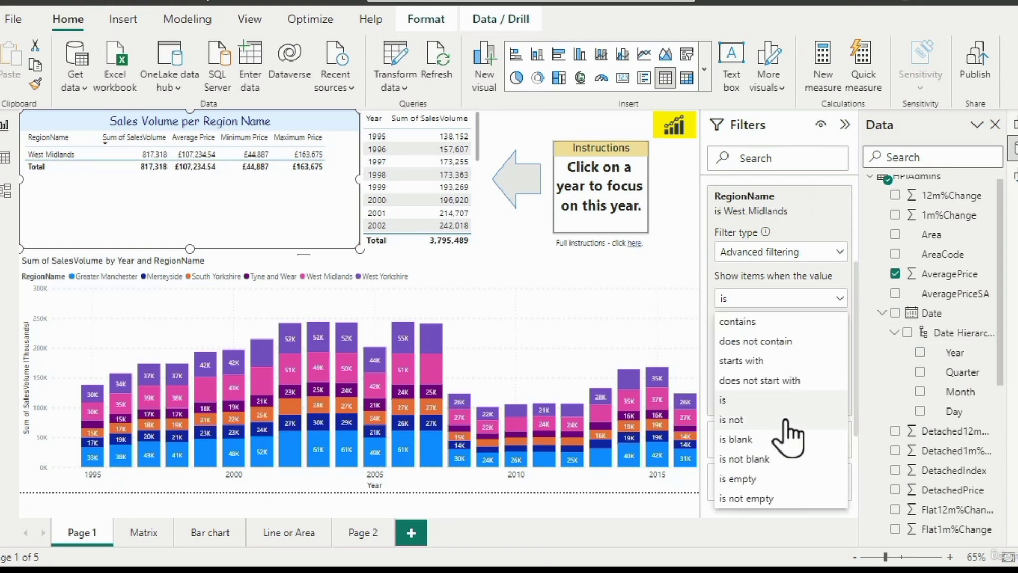
pyautogui.click(785, 417)
pyautogui.click(837, 400)
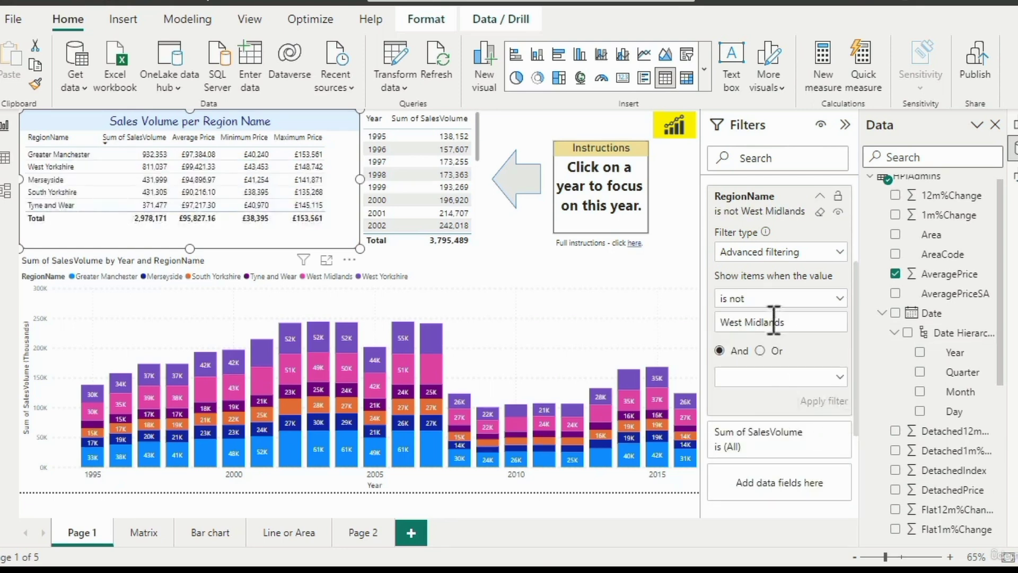
# Clear the RegionName filter, then apply a wildcard condition of contains "w*m"
pyautogui.click(791, 297)
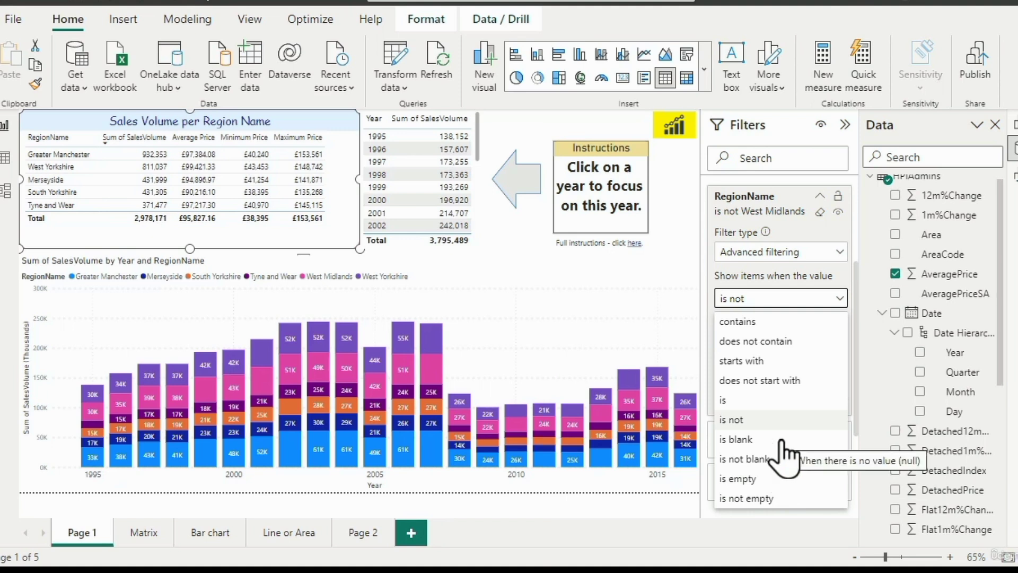
pyautogui.click(840, 299)
pyautogui.click(821, 211)
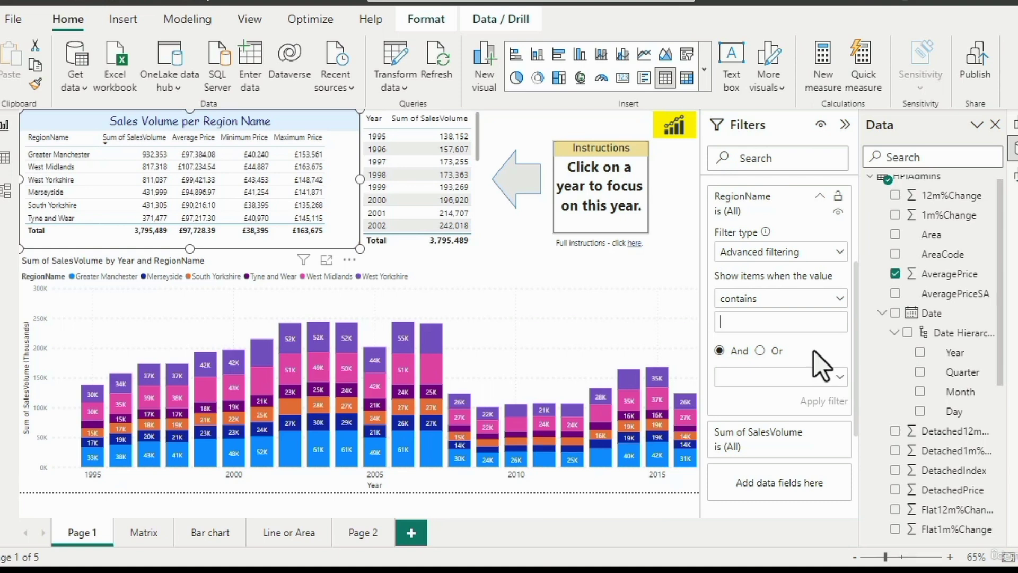
pyautogui.write('w*m')
pyautogui.click(820, 406)
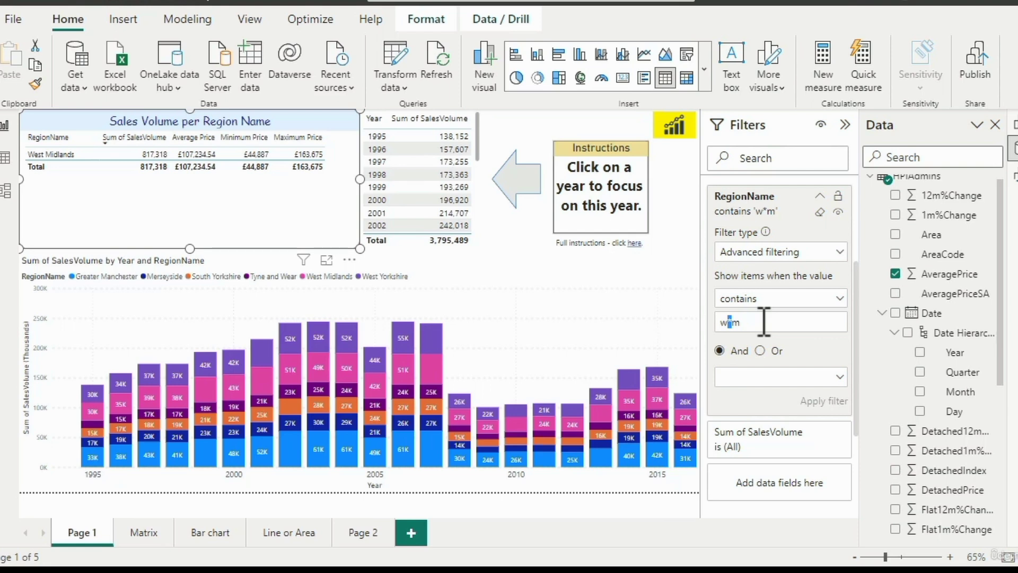
# Change the RegionName wildcard condition to contains "w*e" and apply it
pyautogui.click(736, 322)
pyautogui.press('BackSpace')
pyautogui.write('e')
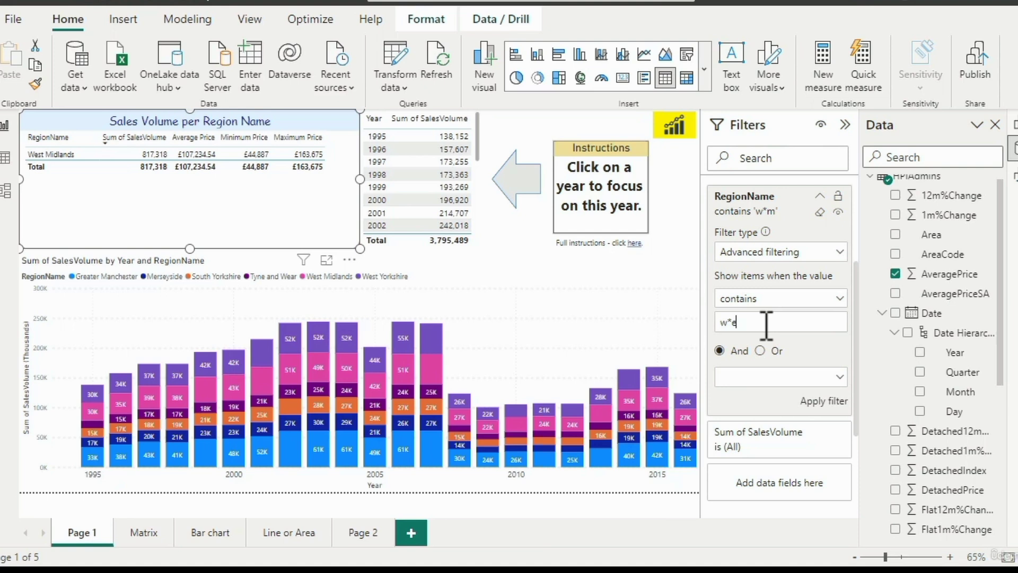
pyautogui.click(816, 402)
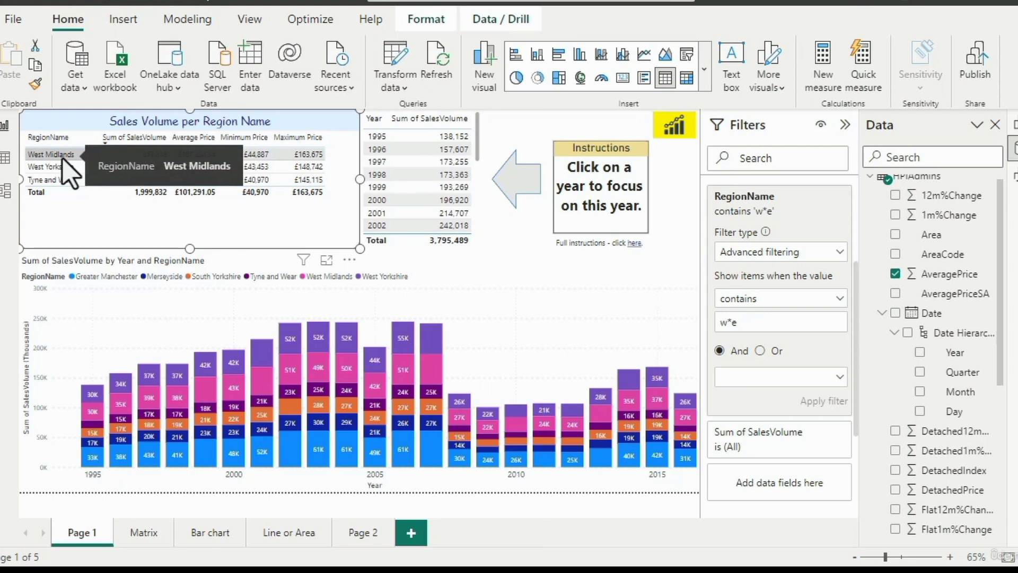
# Replace the RegionName filter text with the single-character wildcard "w?s" and apply it
pyautogui.click(784, 320)
pyautogui.press('BackSpace')
pyautogui.press('BackSpace')
pyautogui.write('?s')
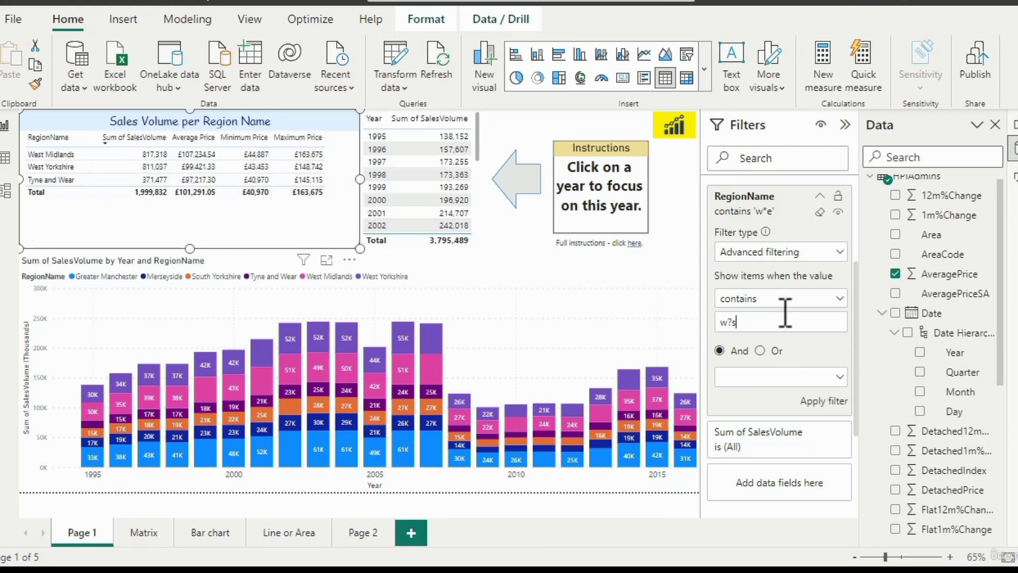
pyautogui.click(811, 406)
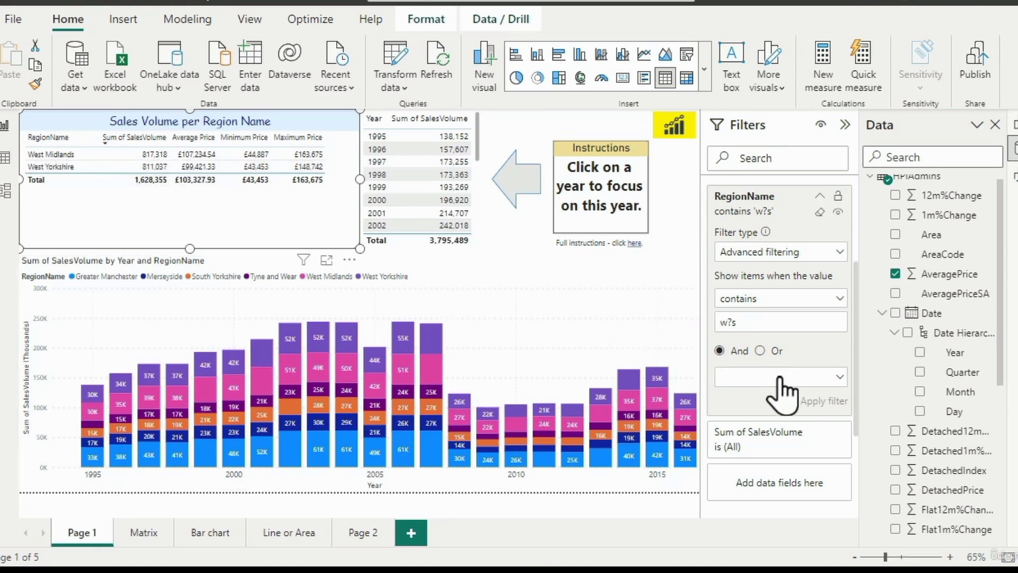
# Filter RegionName on two combined conditions, contains "west" And contains "midlands", and apply them
pyautogui.moveTo(747, 324); pyautogui.dragTo(684, 323)
pyautogui.write('west')
pyautogui.click(774, 377)
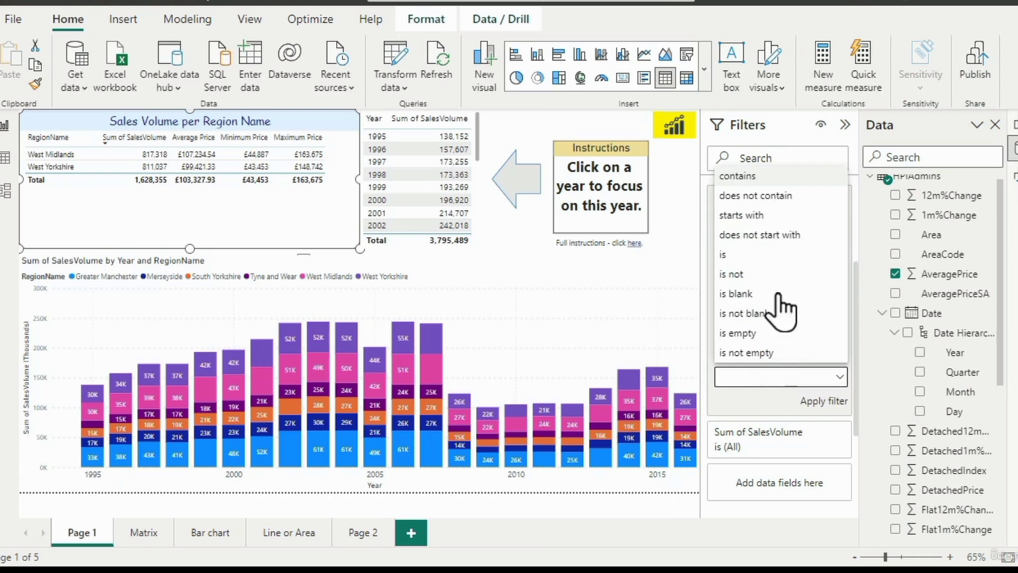
pyautogui.click(772, 176)
pyautogui.click(764, 401)
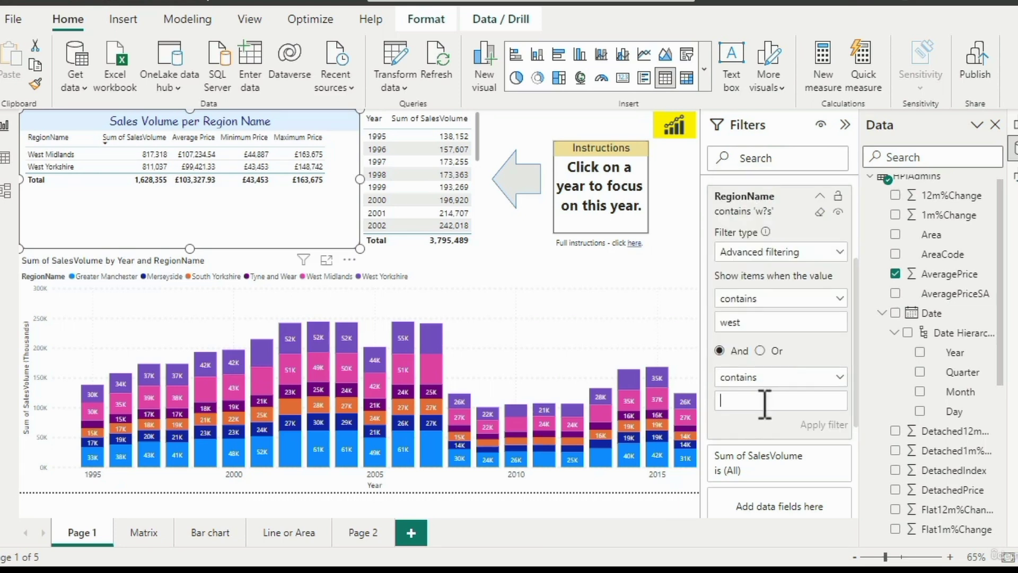
pyautogui.write('midlands')
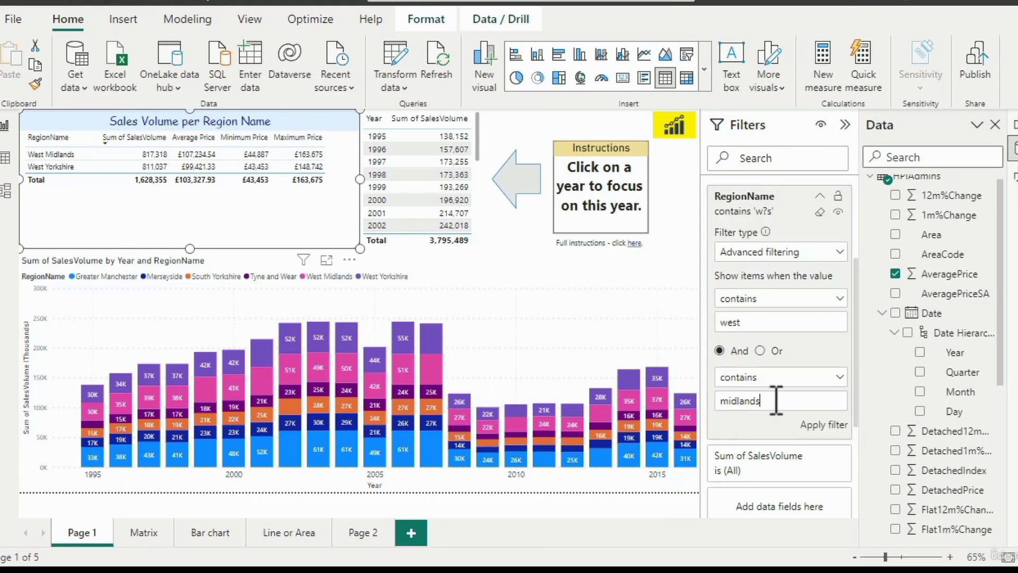
pyautogui.click(823, 426)
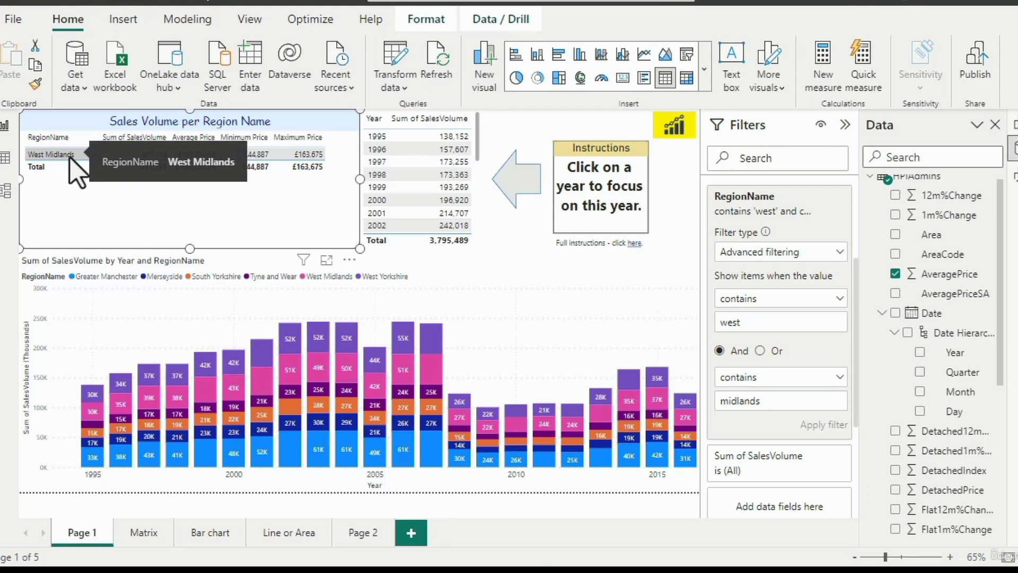
# Combine the RegionName conditions with Or, change the second text to "manchester", and apply the filter
pyautogui.click(763, 350)
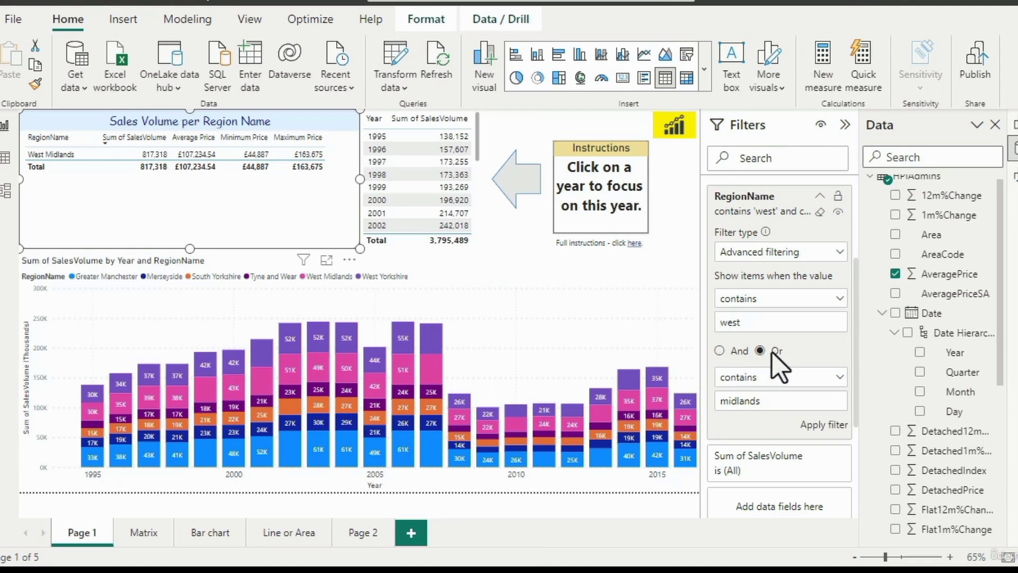
pyautogui.doubleClick(777, 401)
pyautogui.write('manchester')
pyautogui.click(829, 424)
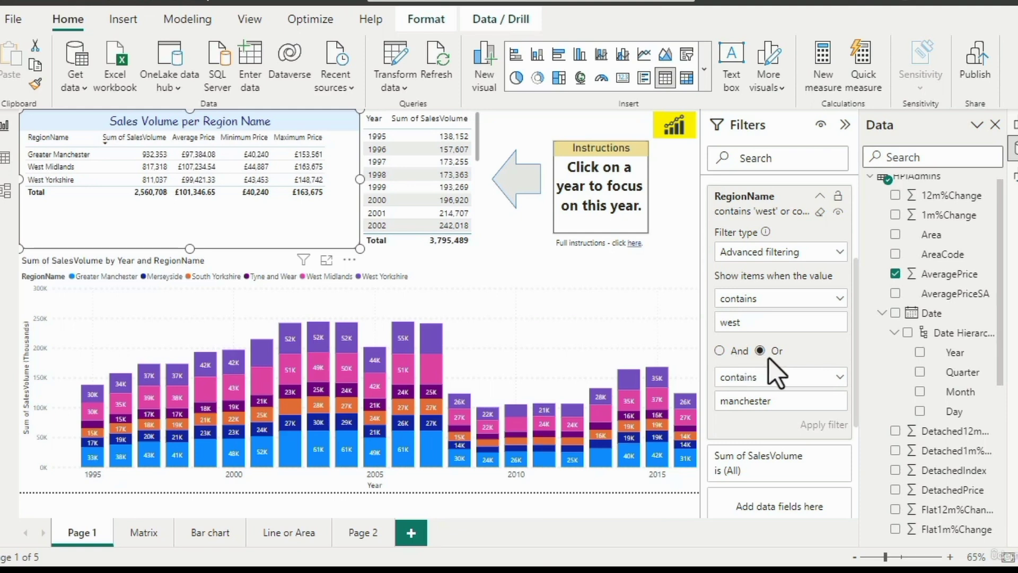
# Clear the RegionName filter and collapse the expanded filter cards
pyautogui.click(820, 212)
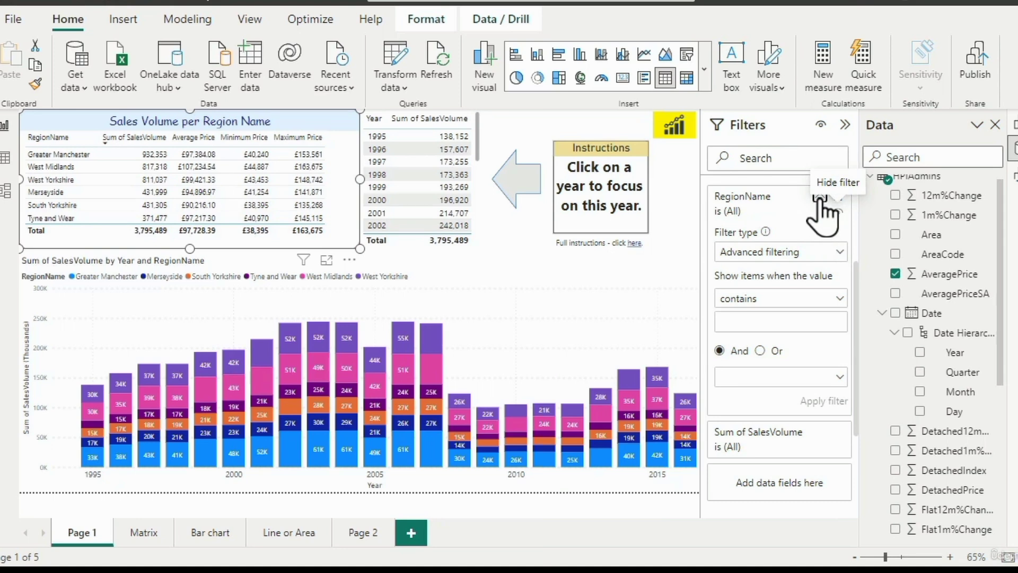
pyautogui.click(820, 197)
pyautogui.click(820, 201)
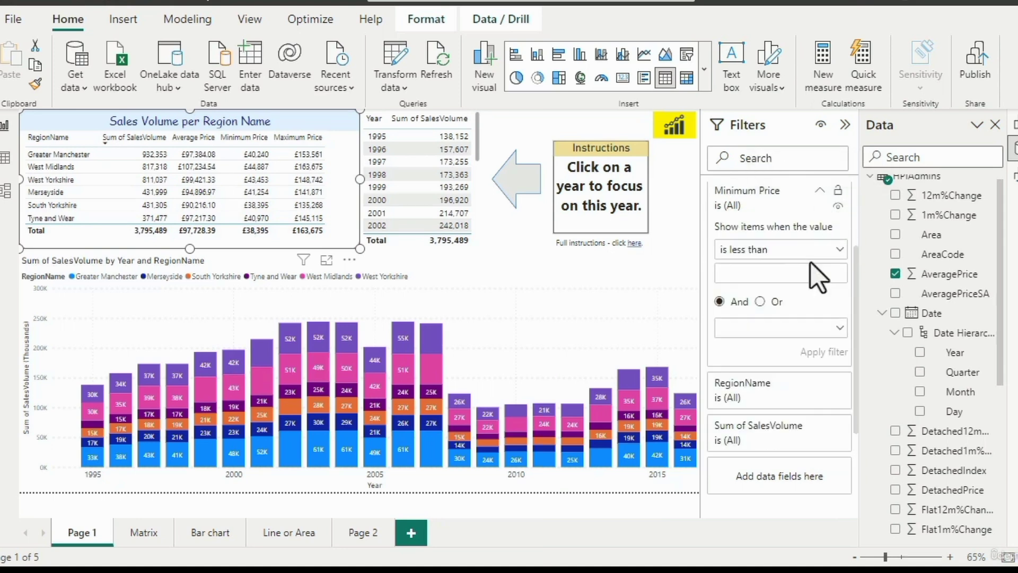
pyautogui.click(822, 197)
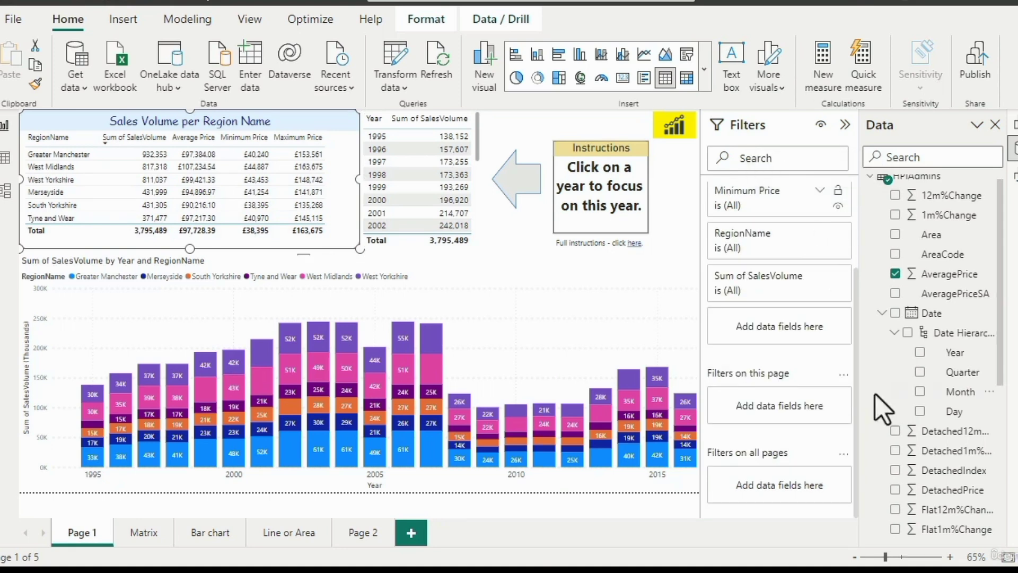
# Add RegionName as a filter on this page, check its available filter types, and remove it
pyautogui.scroll(-4, 949, 440)
pyautogui.moveTo(949, 408); pyautogui.dragTo(779, 408)
pyautogui.click(829, 459)
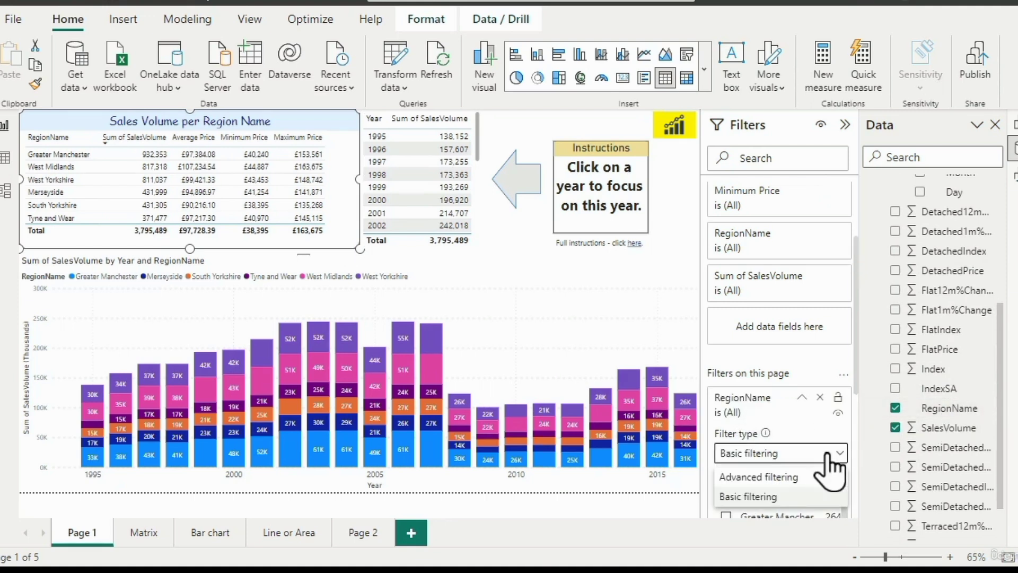
pyautogui.click(820, 397)
pyautogui.click(820, 398)
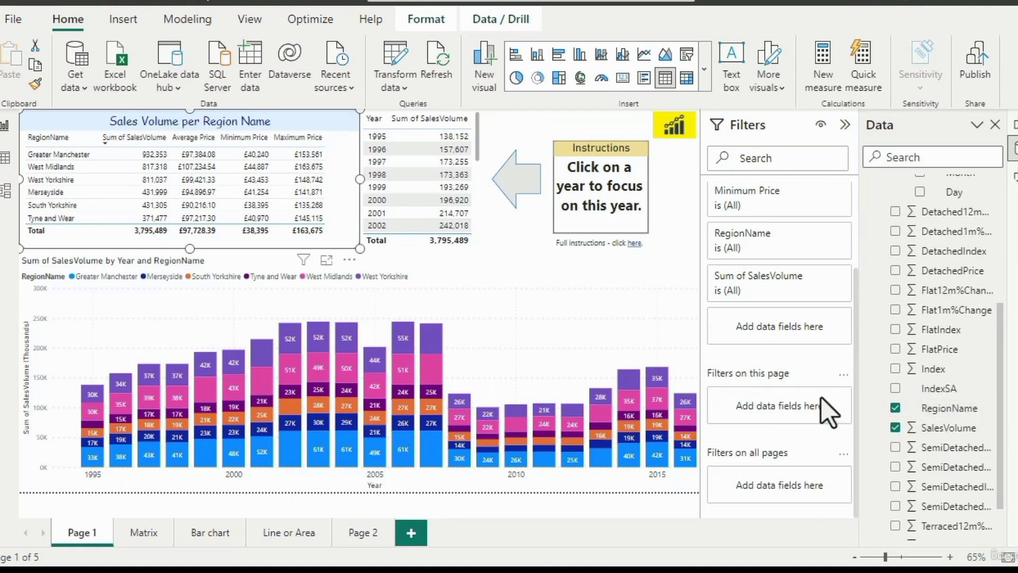
# Add RegionName as a filter on all pages, check its available filter types, and remove it
pyautogui.moveTo(963, 411); pyautogui.dragTo(775, 483)
pyautogui.click(805, 386)
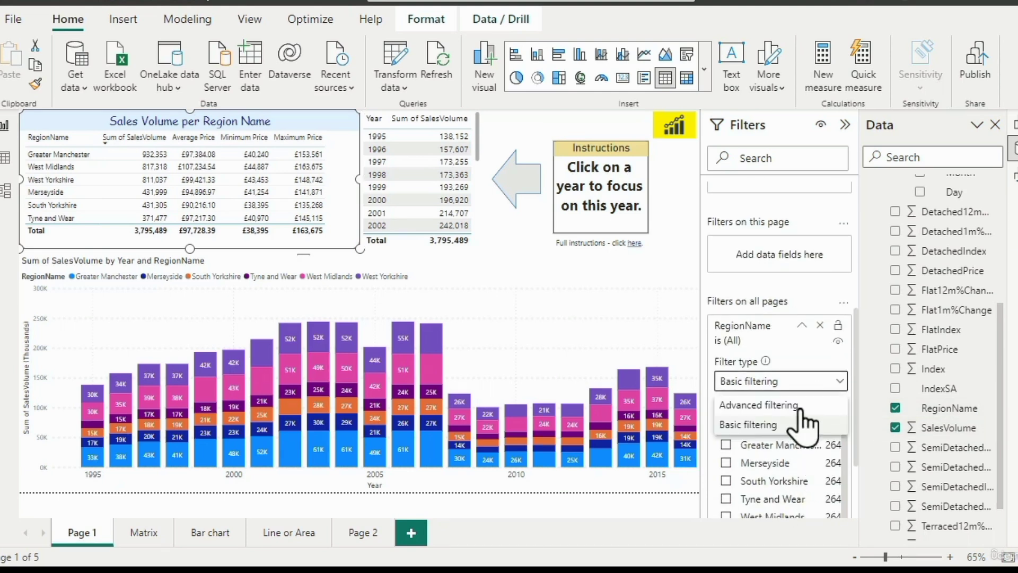
pyautogui.click(829, 345)
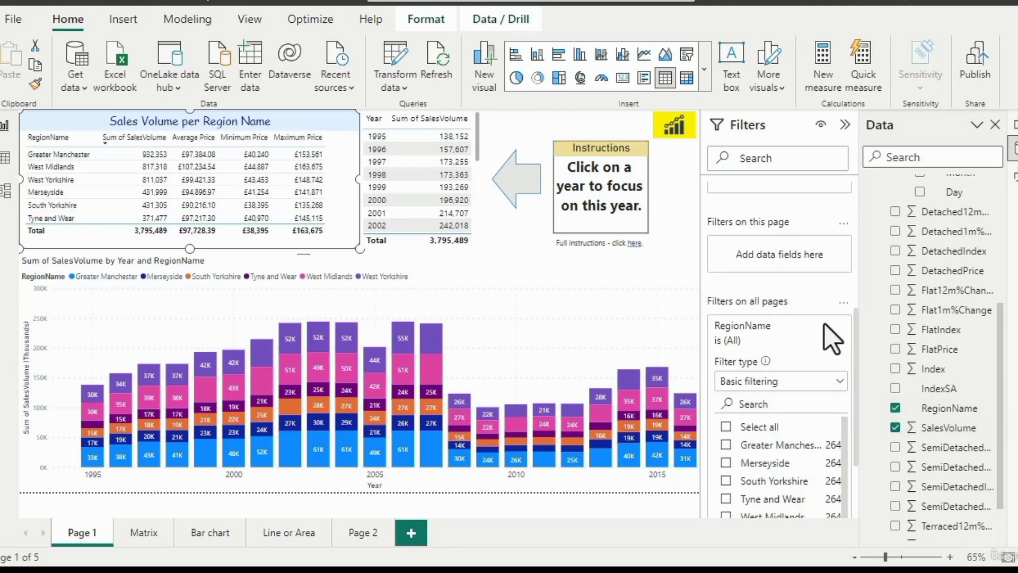
pyautogui.click(821, 325)
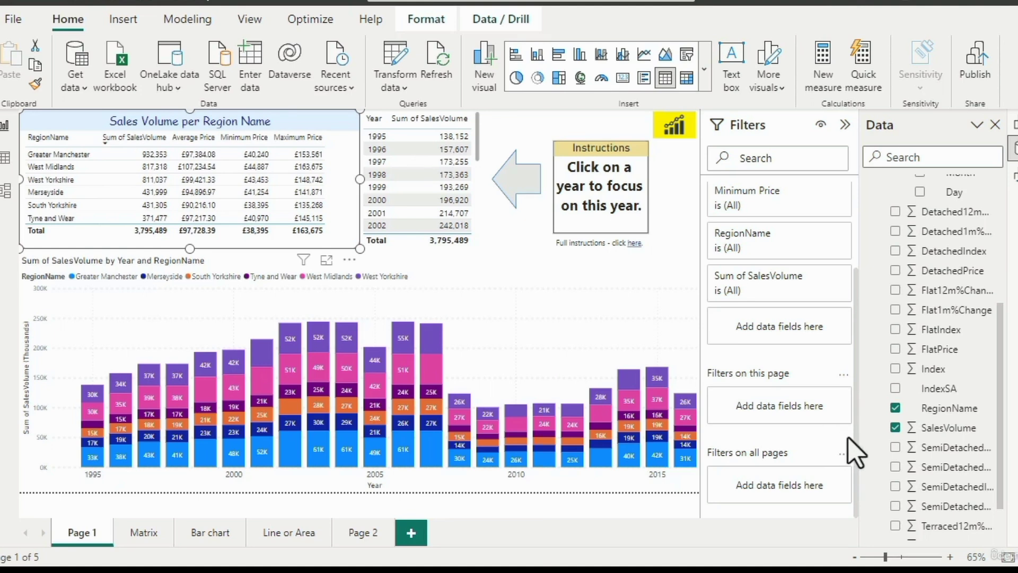
pyautogui.scroll(5, 853, 453)
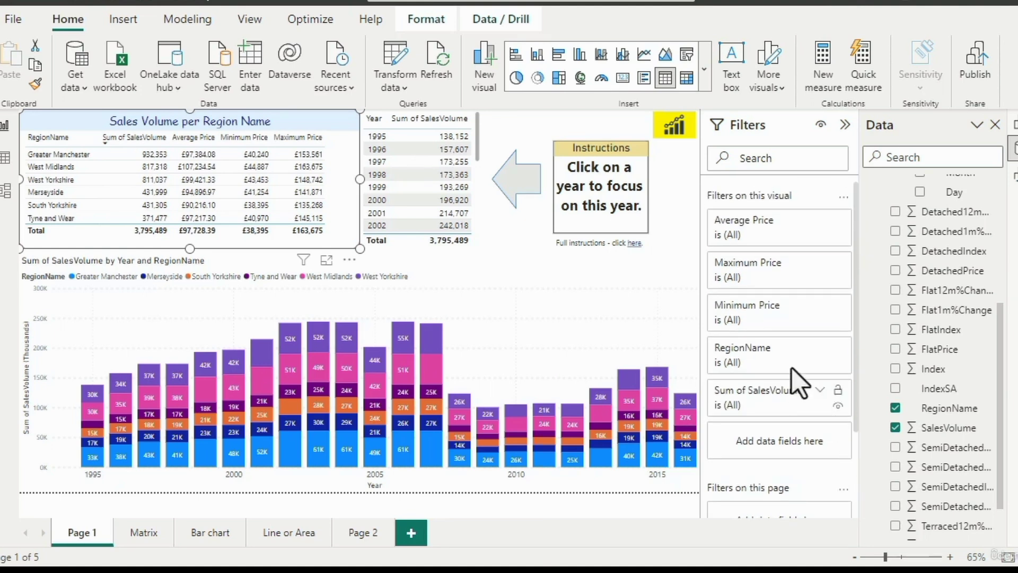
# Select the table of sales volume by Year and switch its Date - Year filter to Basic filtering to view the selectable years
pyautogui.click(475, 237)
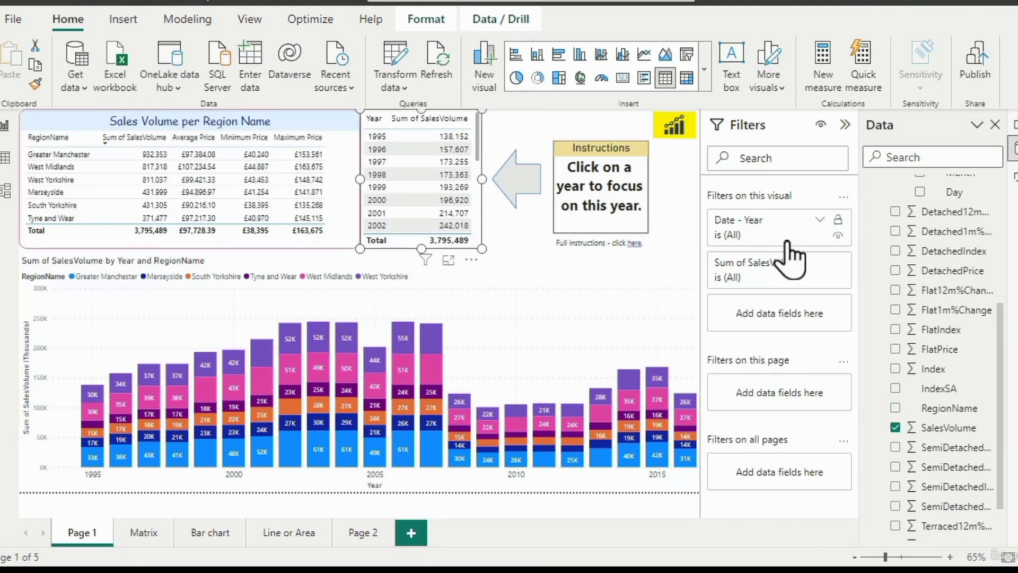
pyautogui.click(821, 221)
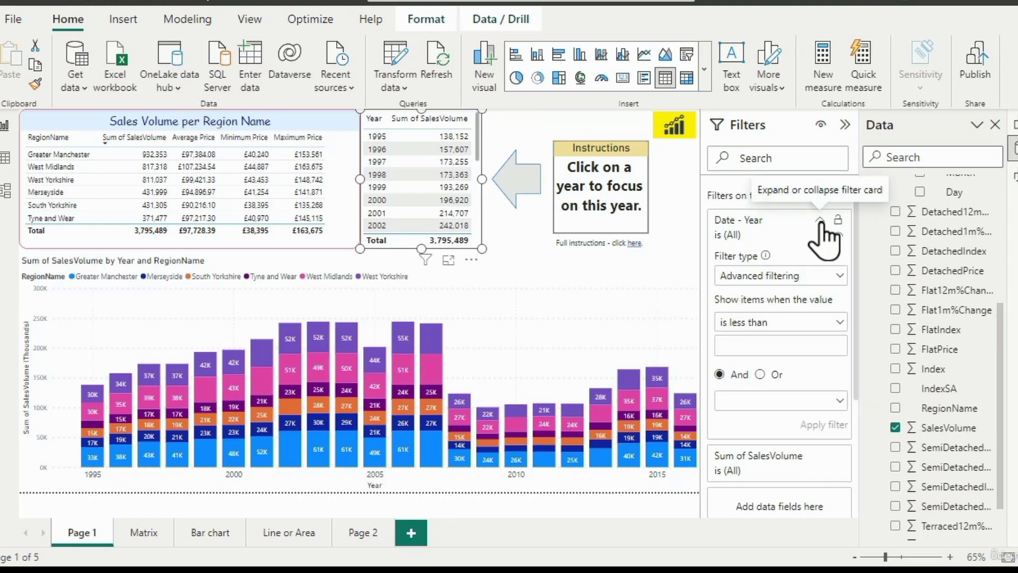
pyautogui.click(803, 275)
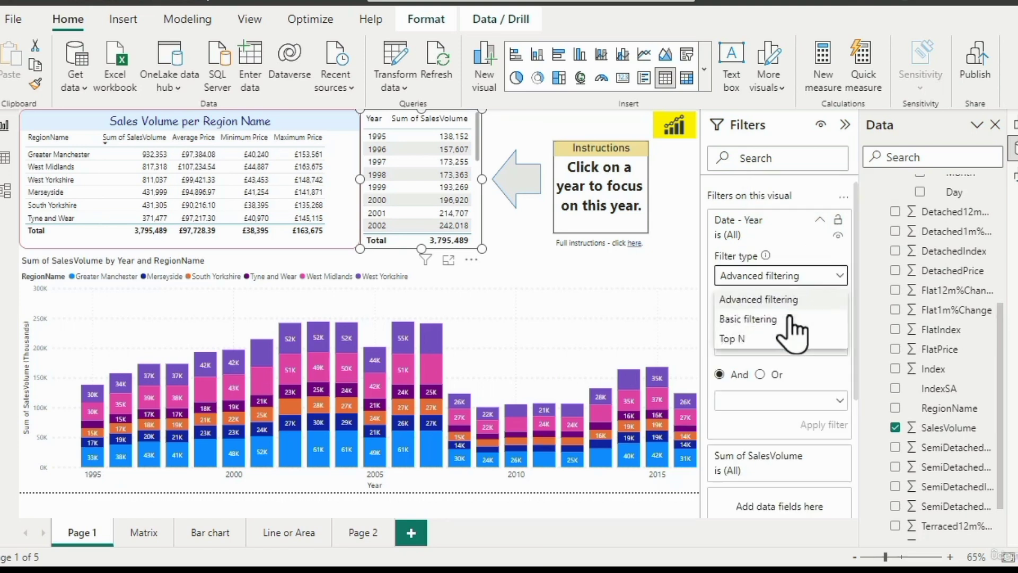
pyautogui.click(788, 318)
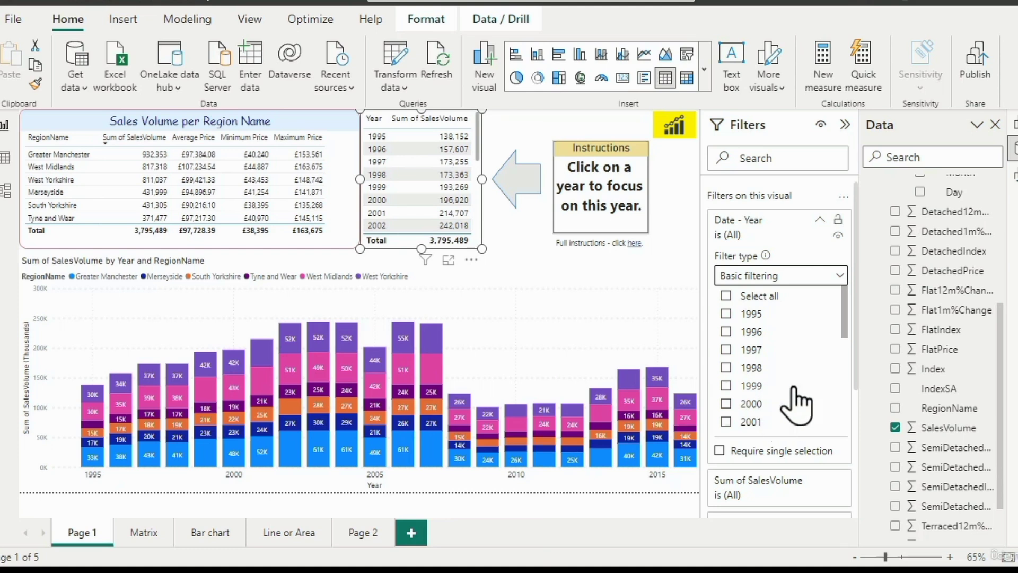
pyautogui.moveTo(845, 334); pyautogui.dragTo(762, 318)
# Return the Date - Year filter to Advanced filtering and review its comparison operators
pyautogui.click(789, 281)
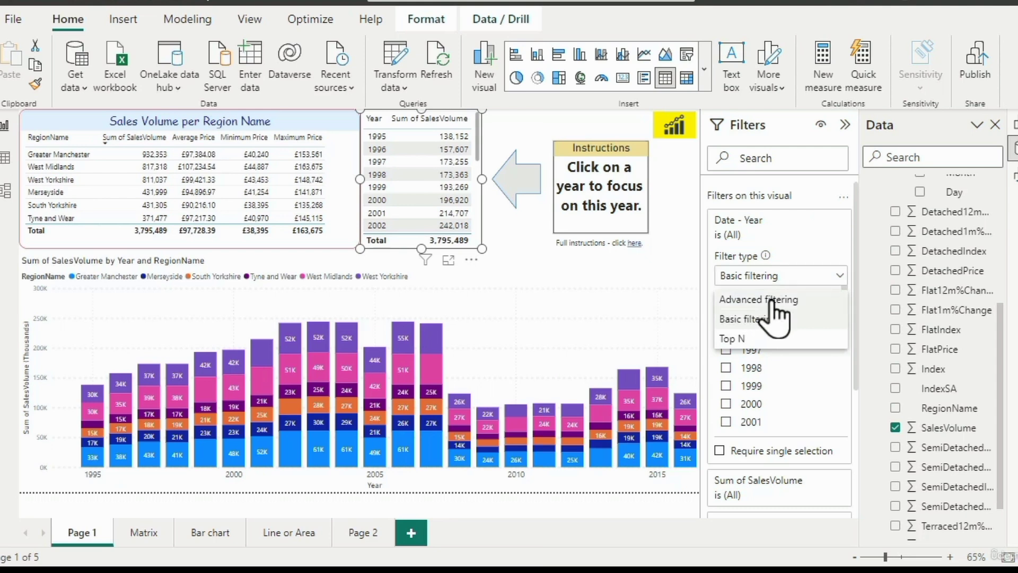
pyautogui.click(771, 299)
pyautogui.click(802, 326)
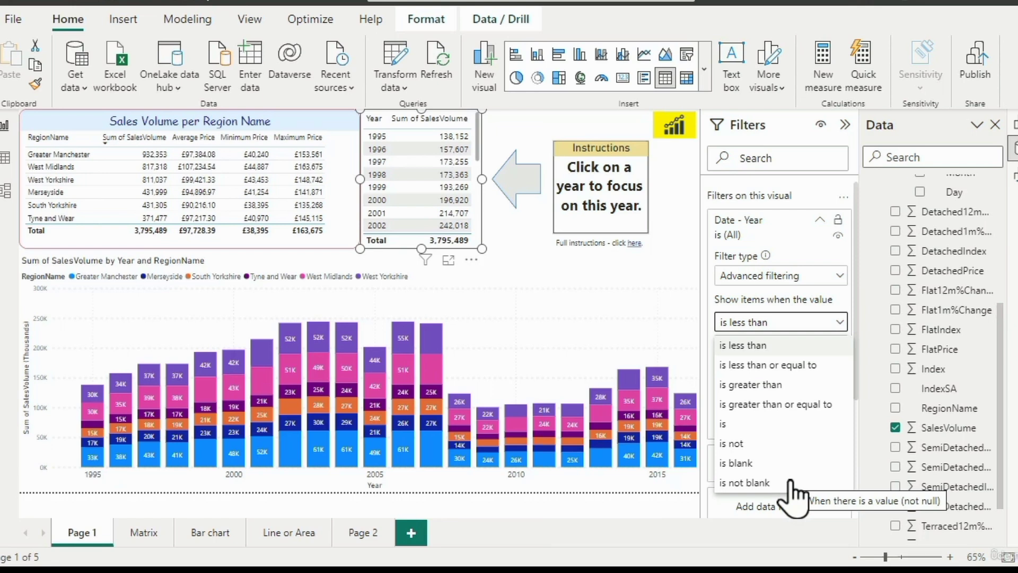
pyautogui.click(838, 322)
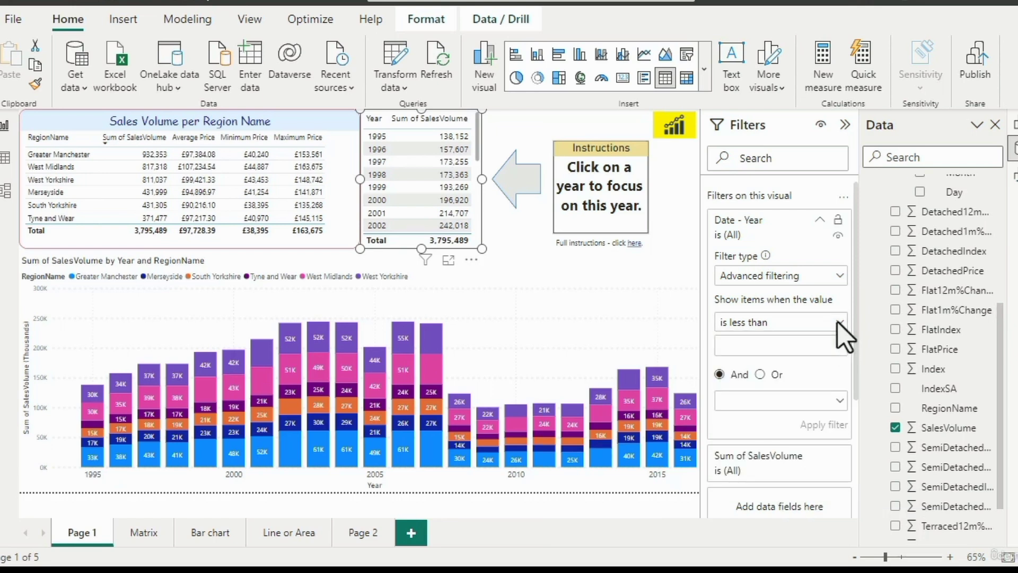
# Filter Date - Year to values greater than or equal to 2000 And less than or equal to 2009, then check the filtered table
pyautogui.click(839, 328)
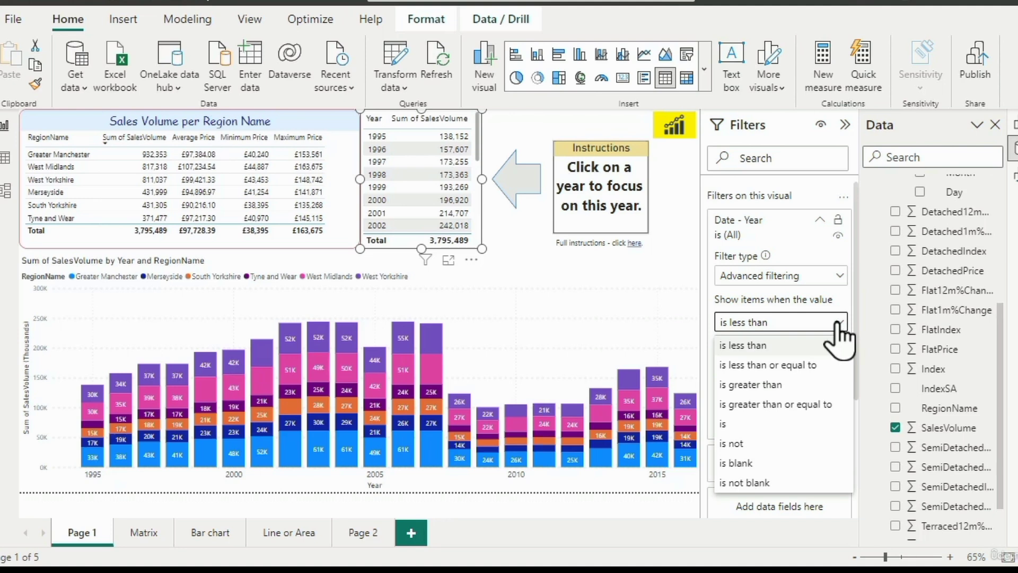
pyautogui.click(804, 404)
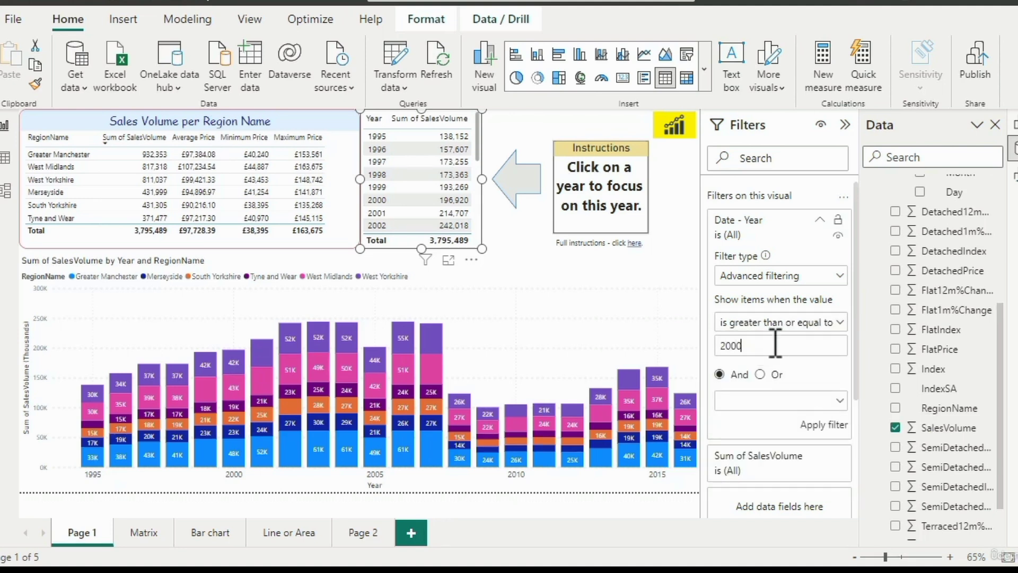
pyautogui.click(822, 403)
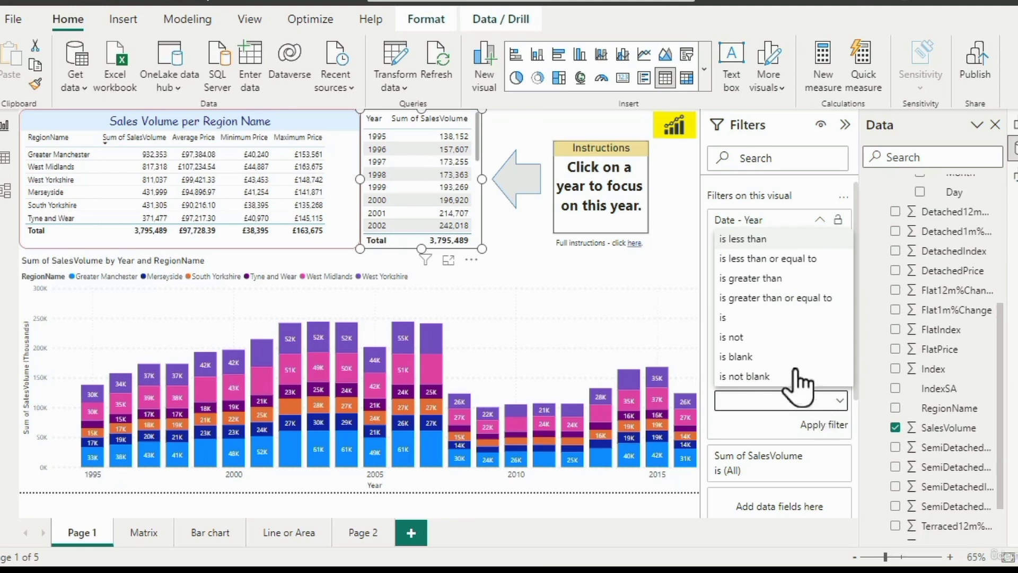
pyautogui.click(794, 260)
pyautogui.click(780, 427)
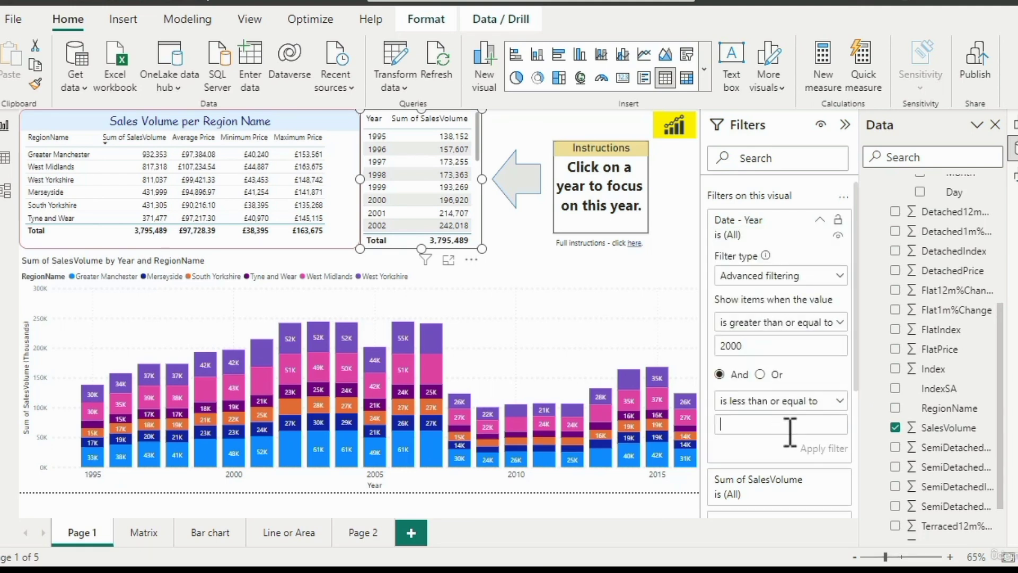
pyautogui.click(824, 449)
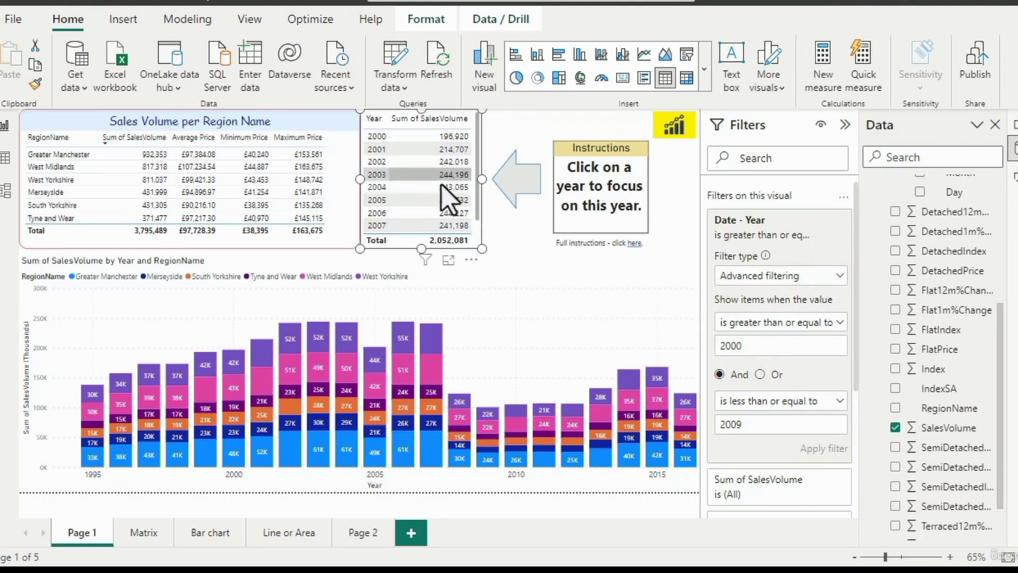
pyautogui.moveTo(479, 228); pyautogui.dragTo(480, 249)
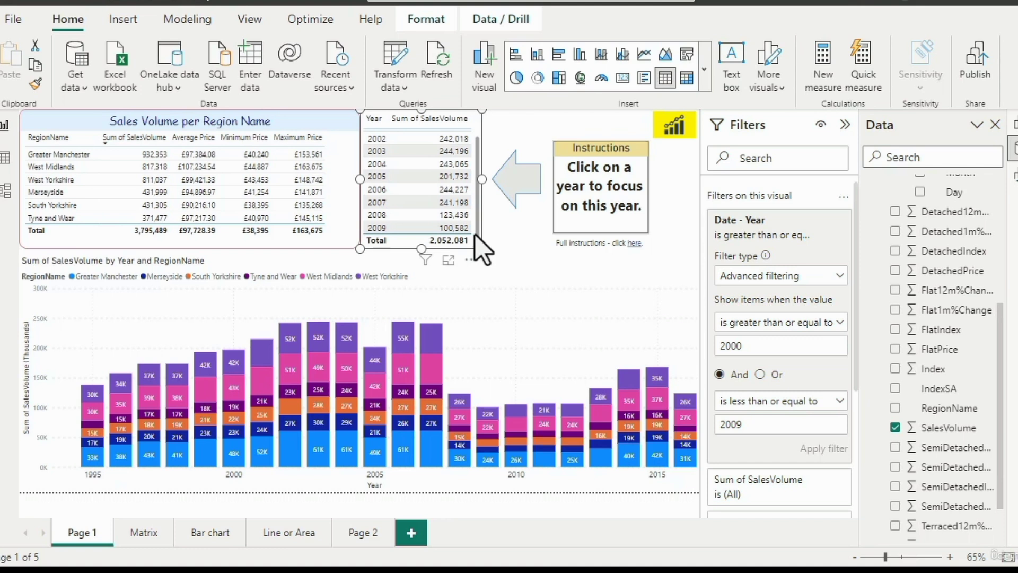
pyautogui.moveTo(475, 236); pyautogui.dragTo(479, 207)
# Review the comparison operators once more, then clear the Date - Year filter and collapse its card
pyautogui.click(818, 322)
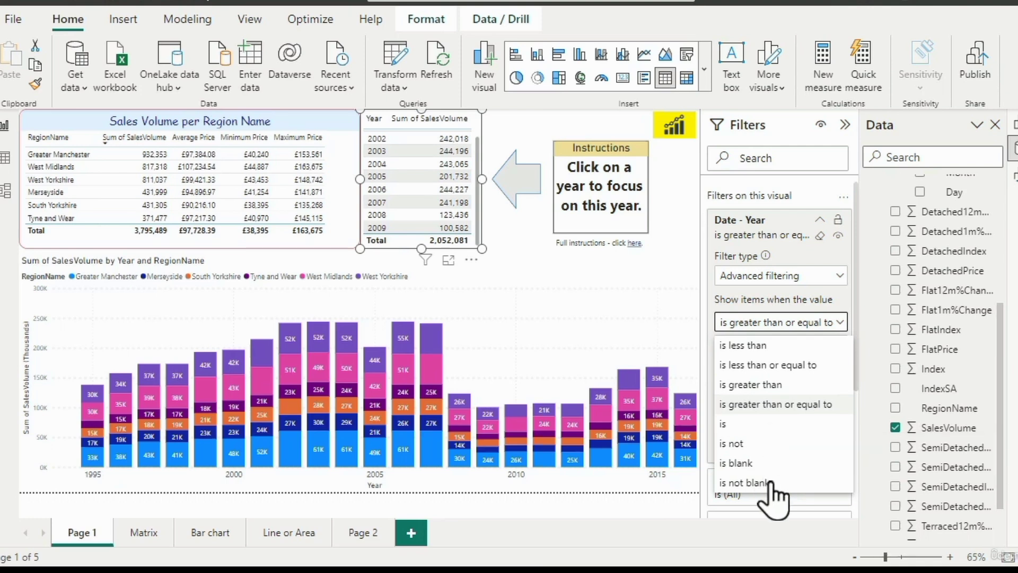
pyautogui.click(822, 245)
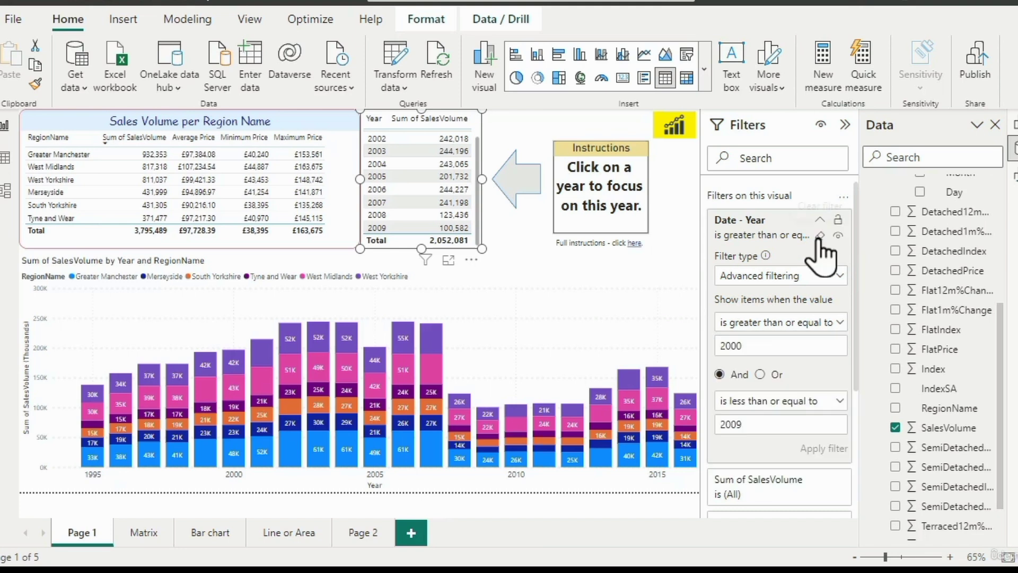
pyautogui.click(819, 236)
pyautogui.click(819, 220)
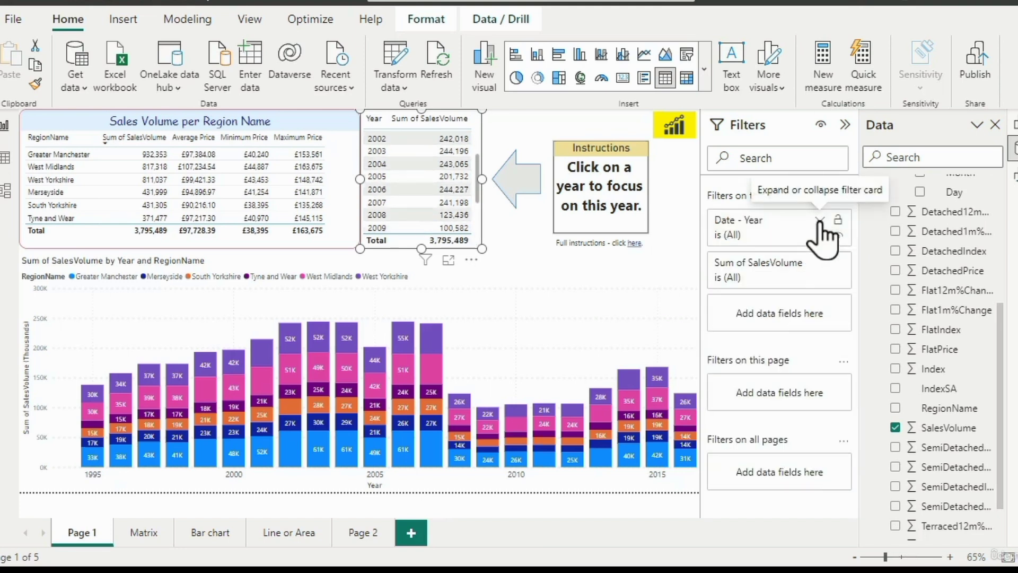
# Add the whole Date field as a filter on this visual and set its filter type to Advanced filtering
pyautogui.scroll(3, 936, 366)
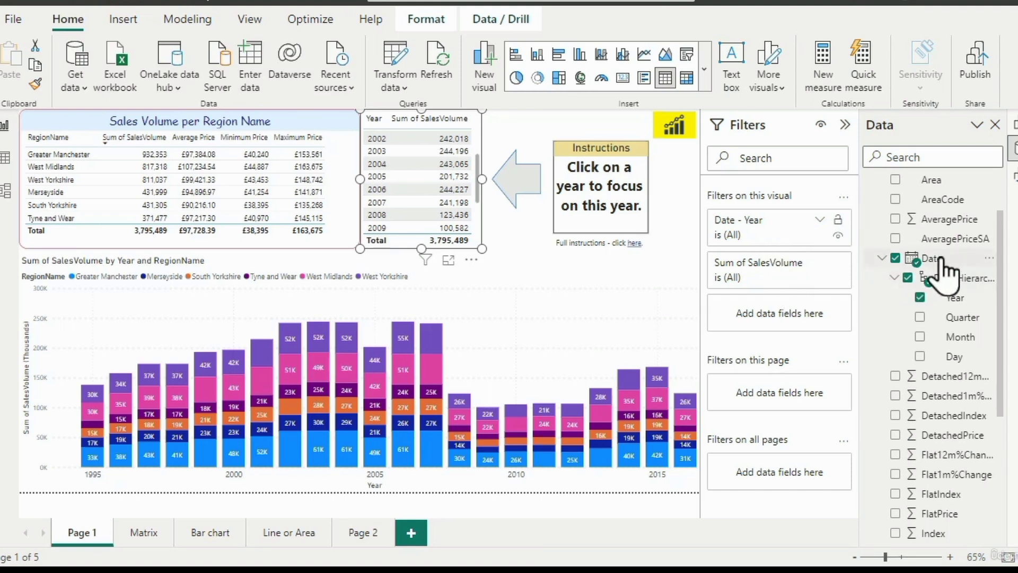
pyautogui.moveTo(902, 260); pyautogui.dragTo(778, 307)
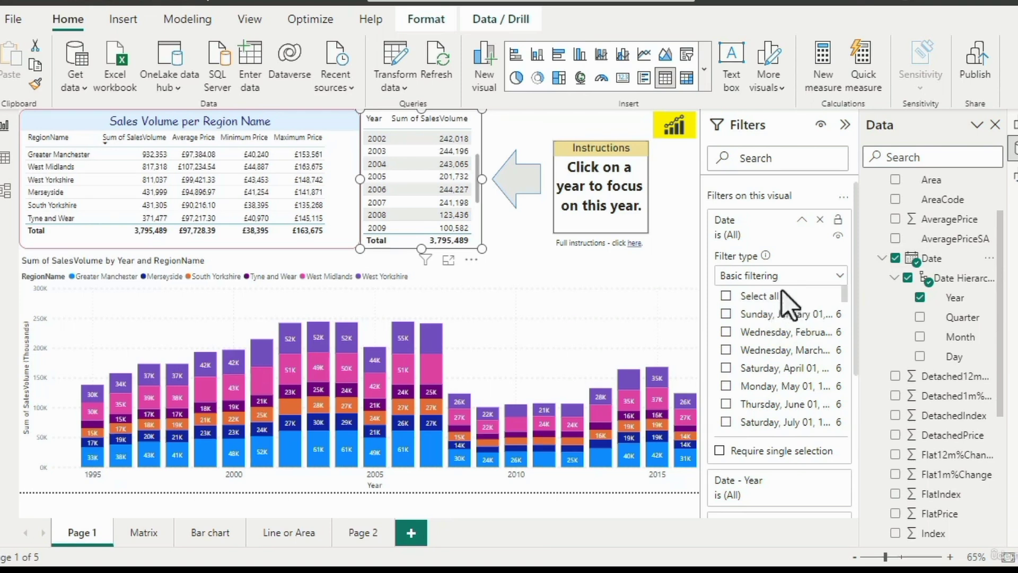
pyautogui.click(810, 284)
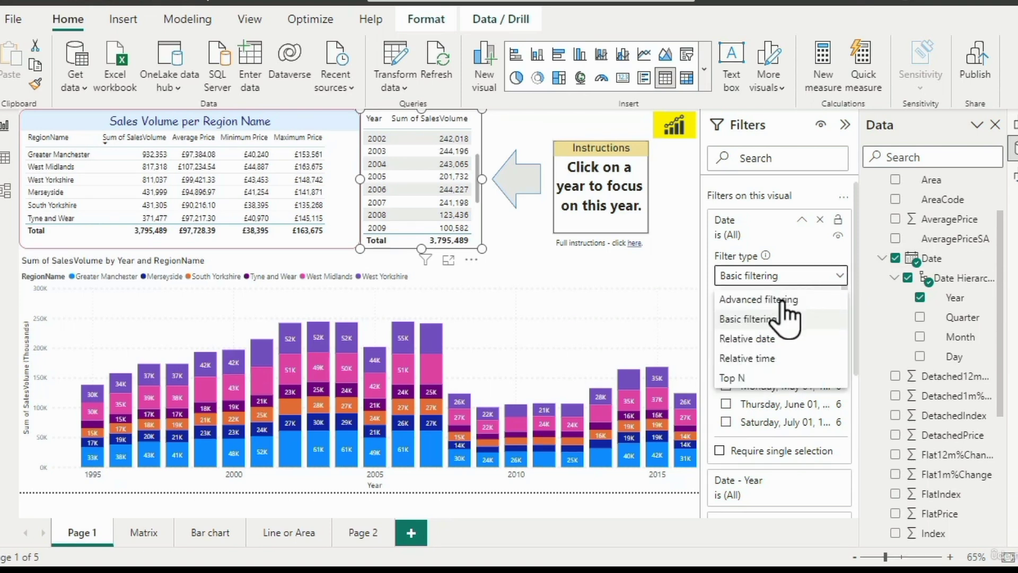
pyautogui.click(782, 300)
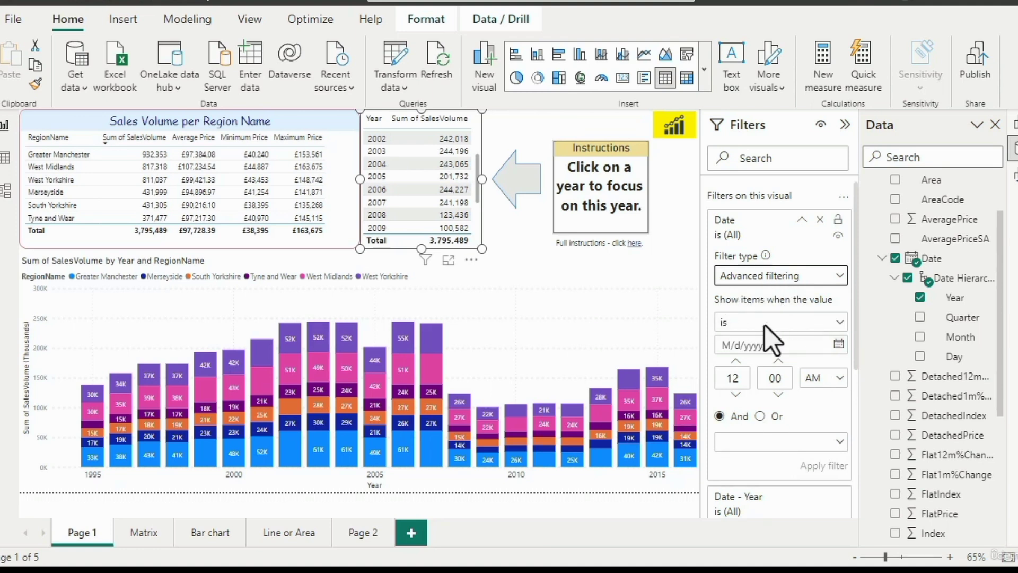
# Add the Date field as a filter on this page, then remove that page-level filter
pyautogui.scroll(-5, 802, 419)
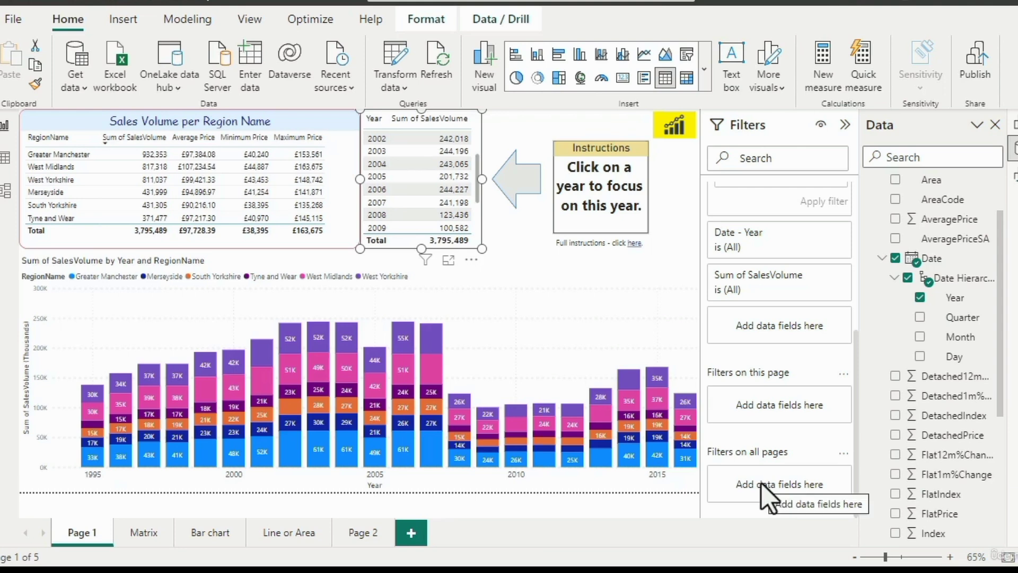
pyautogui.moveTo(925, 260); pyautogui.dragTo(800, 412)
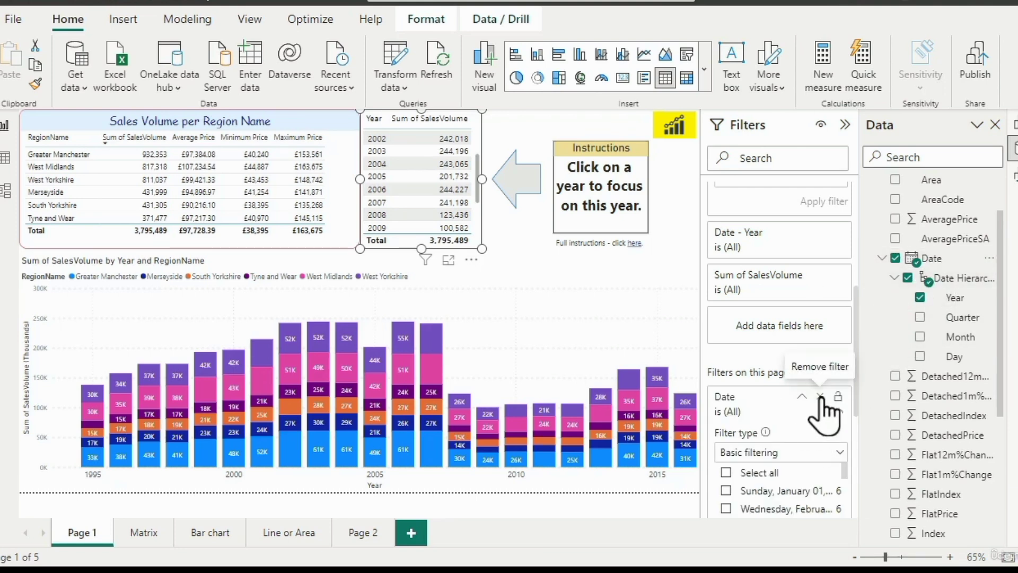
pyautogui.click(820, 397)
pyautogui.scroll(5, 825, 417)
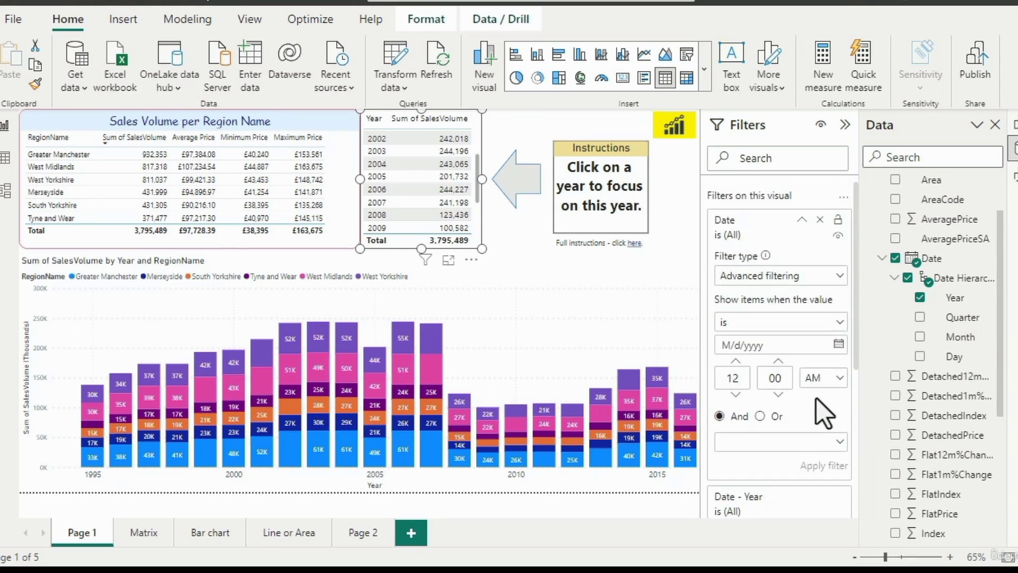
# Set the first condition of the visual's Date filter to "is on or after" 1/1/2000
pyautogui.click(794, 323)
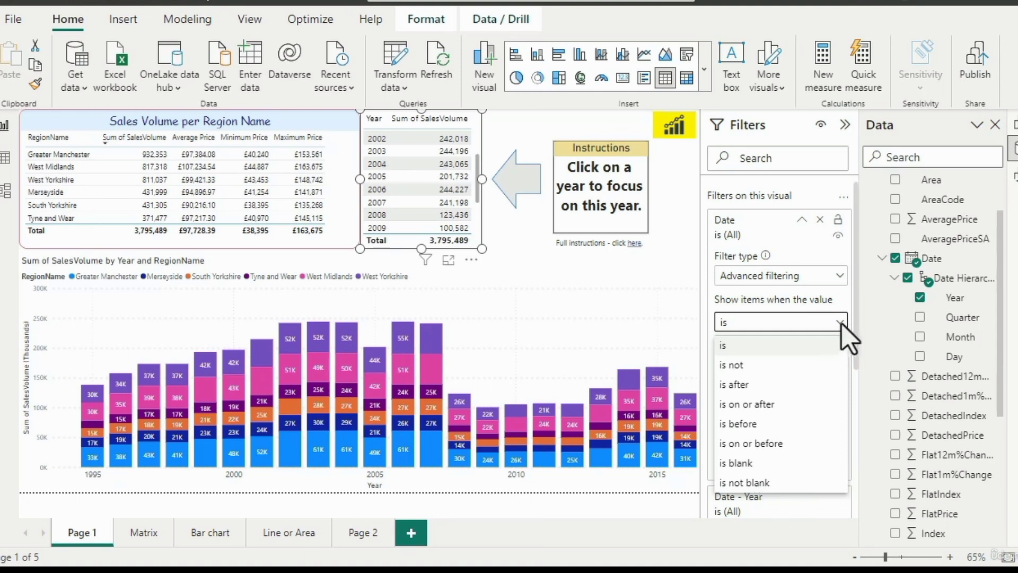
pyautogui.click(783, 407)
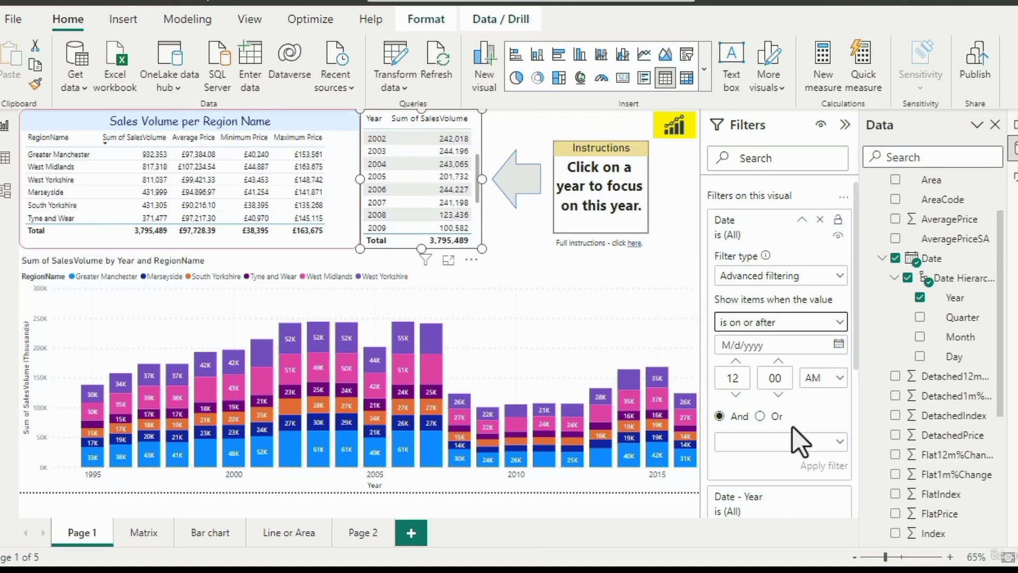
pyautogui.scroll(-2, 742, 442)
pyautogui.scroll(2, 769, 453)
pyautogui.click(817, 328)
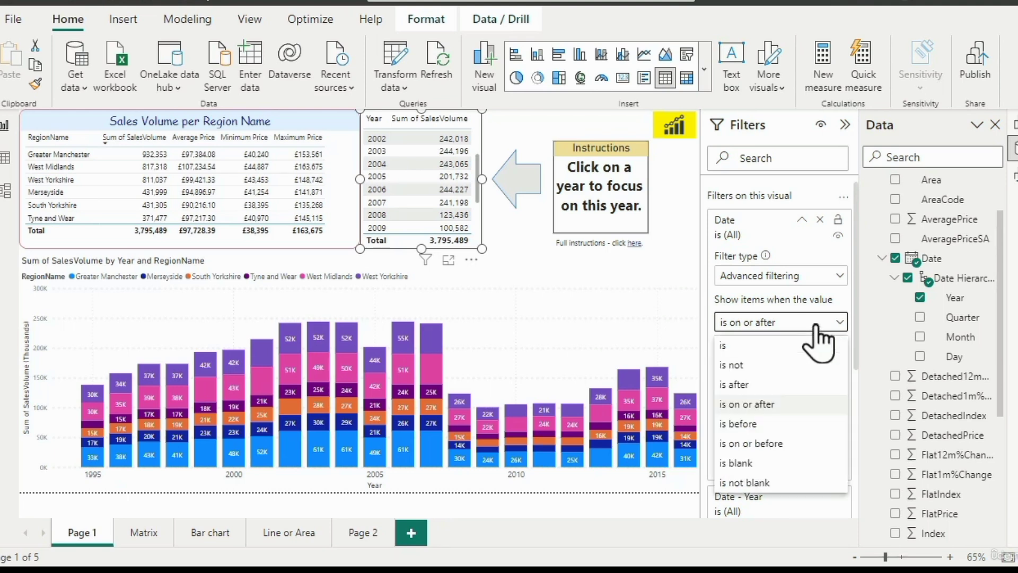
pyautogui.click(773, 405)
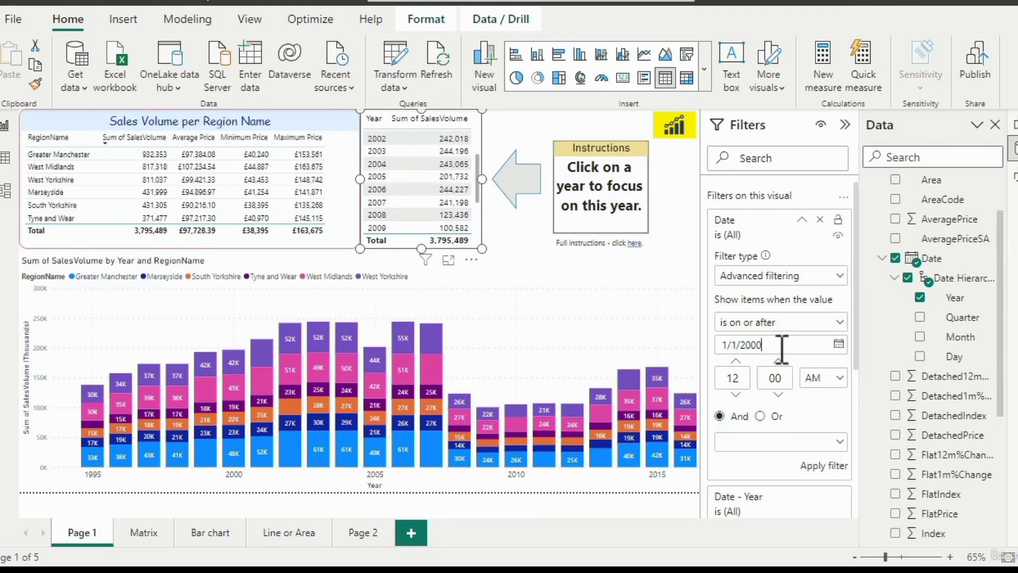
# Add an And condition "is on or before" 12/31/2009 to the Date filter, apply it, and check the year table
pyautogui.click(779, 441)
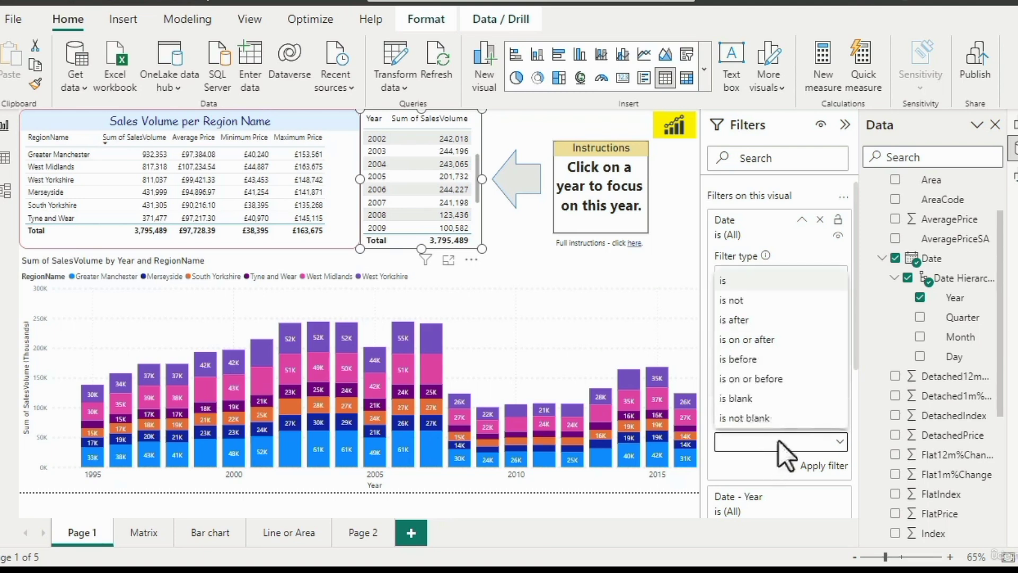
pyautogui.click(777, 379)
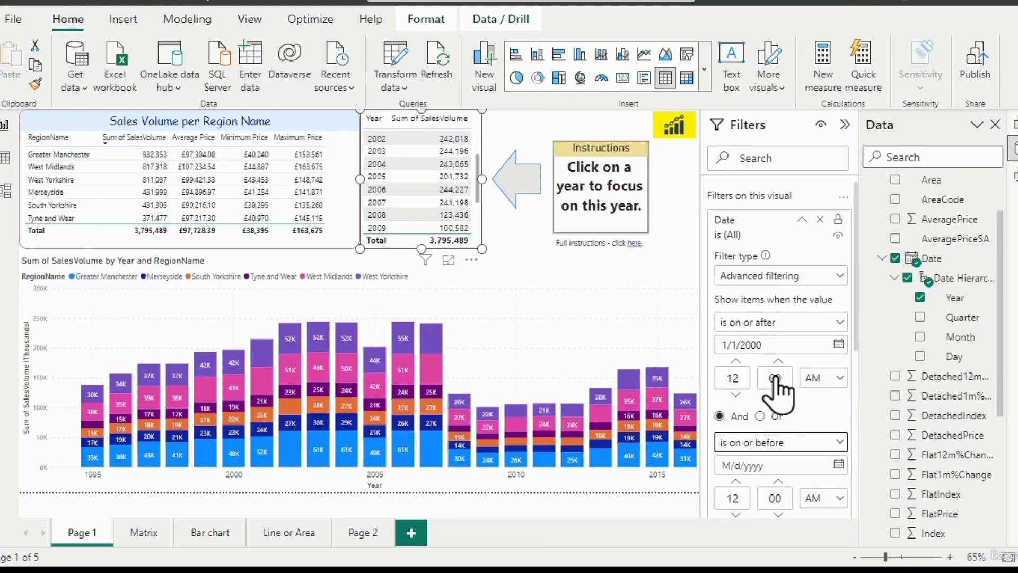
pyautogui.click(750, 466)
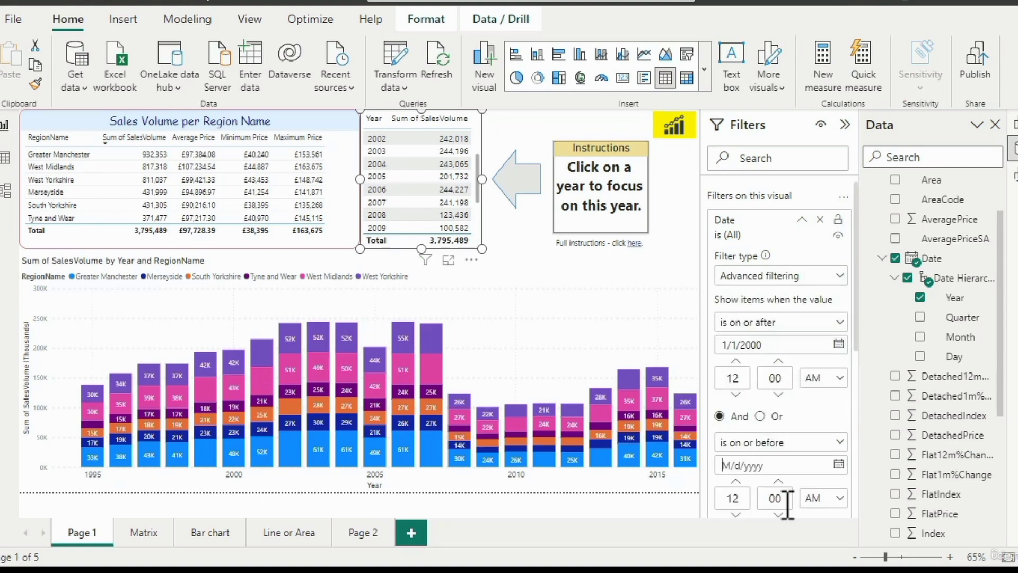
pyautogui.write('31/2009')
pyautogui.scroll(-1, 856, 345)
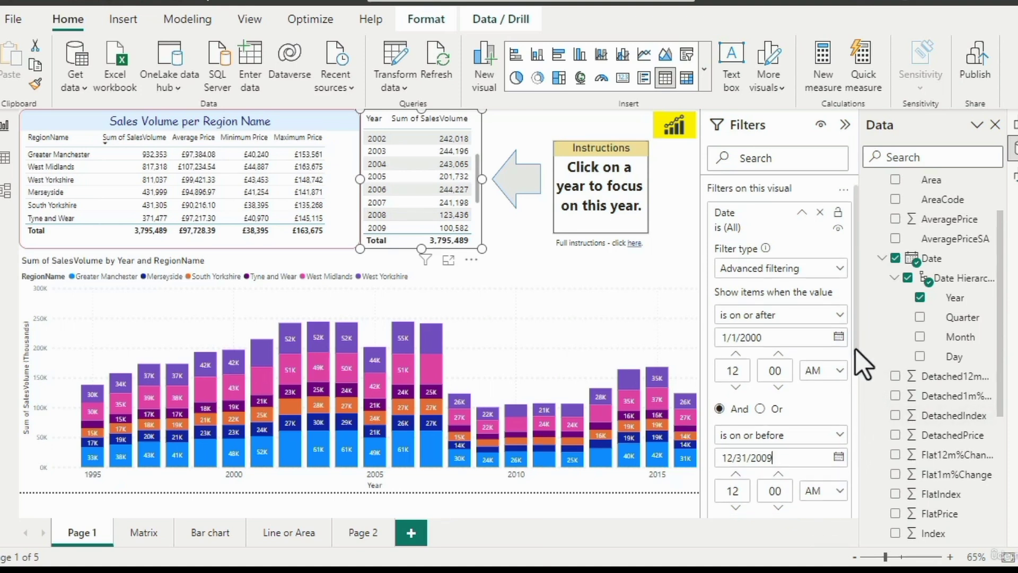
pyautogui.scroll(-3, 800, 318)
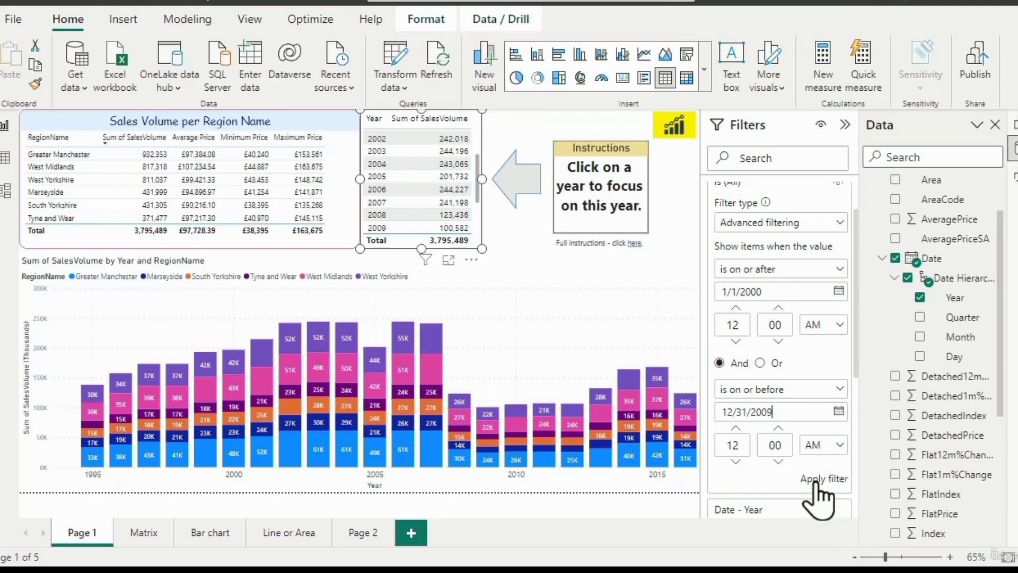
pyautogui.click(816, 485)
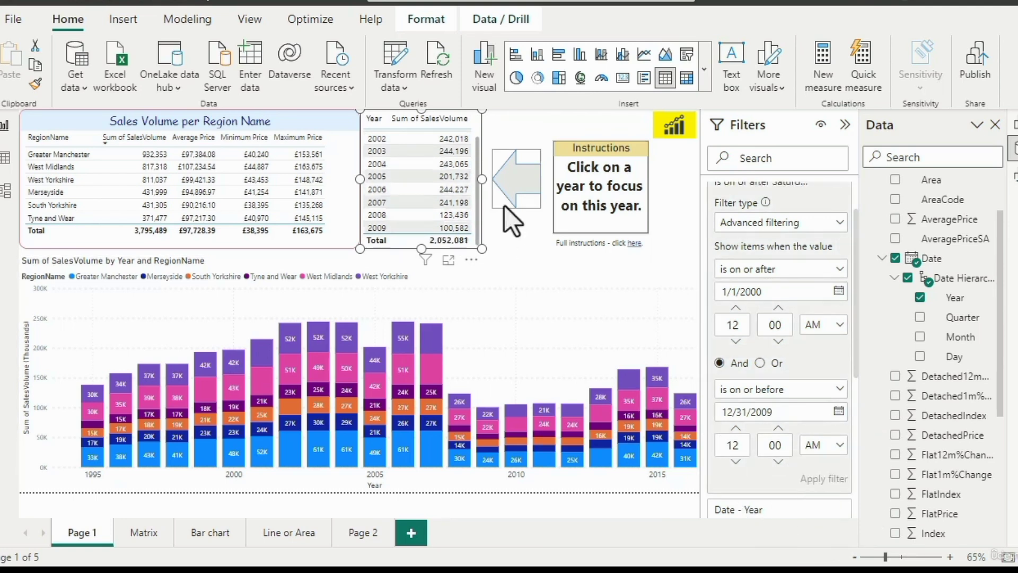
pyautogui.moveTo(480, 163); pyautogui.dragTo(479, 200)
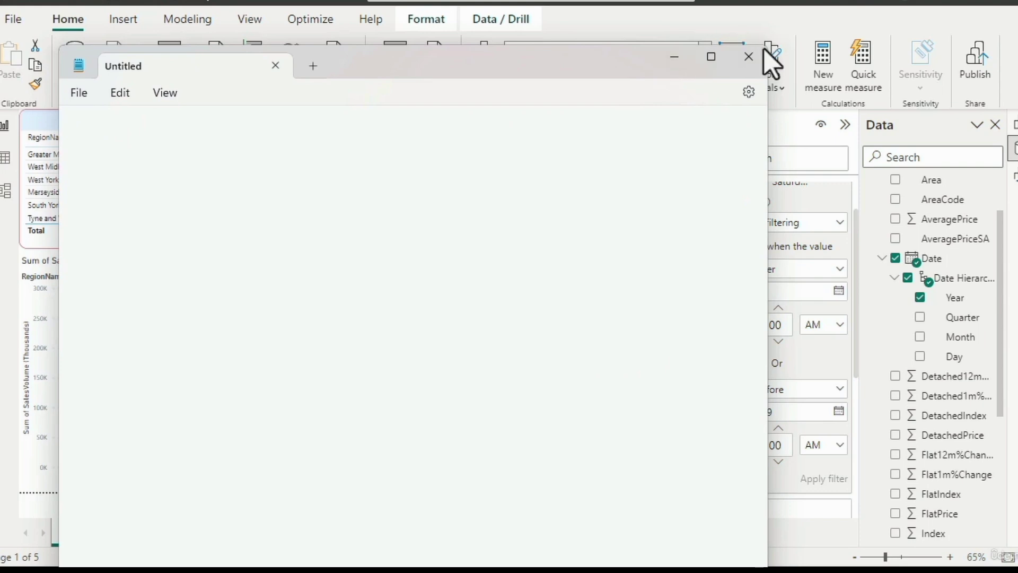
# Shrink the blank Notepad window, move it clear of the filter settings, and write the line "January 1, 2000 - Yes"
pyautogui.moveTo(767, 54); pyautogui.dragTo(518, 264)
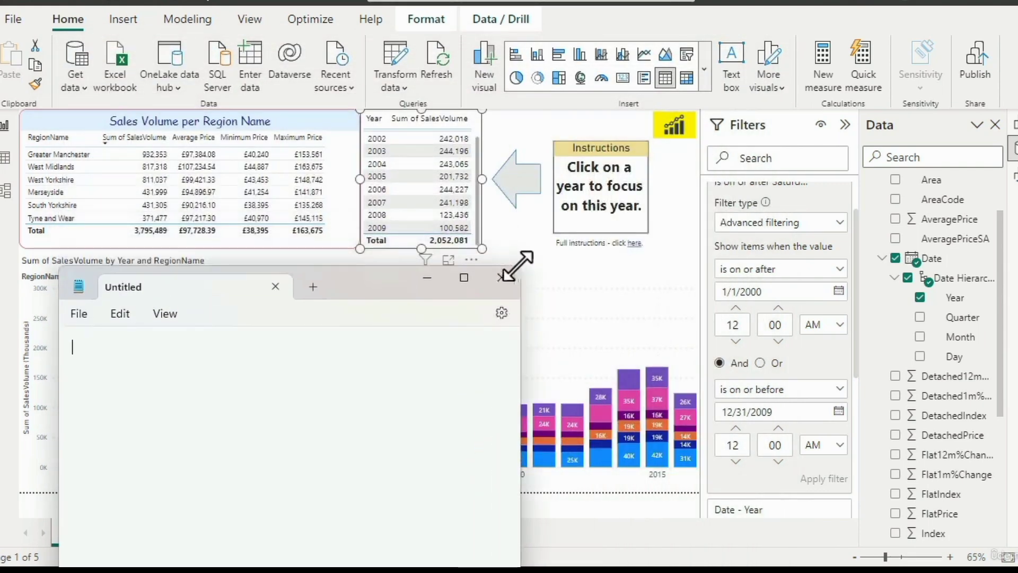
pyautogui.moveTo(377, 285); pyautogui.dragTo(510, 136)
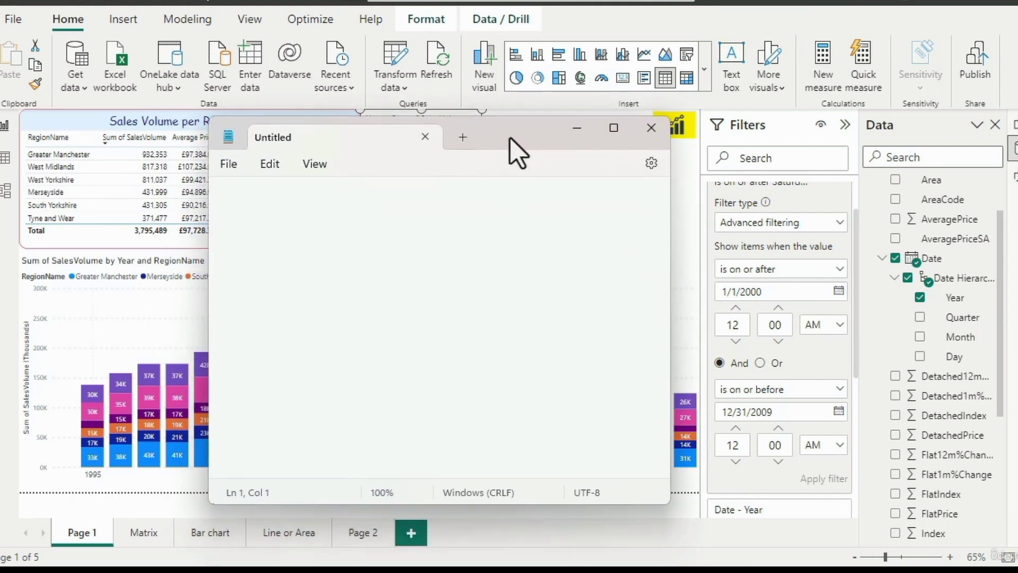
pyautogui.write('January')
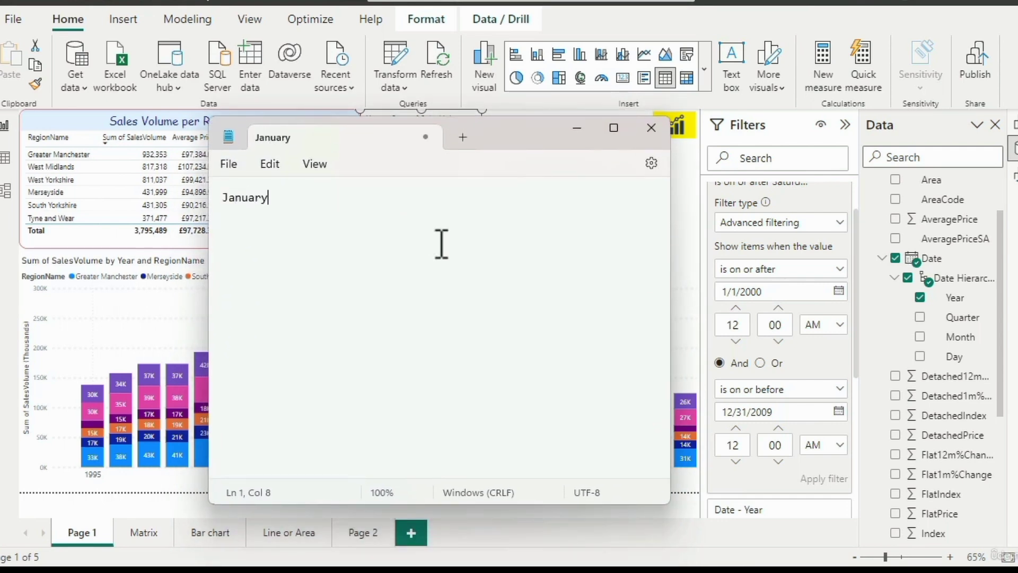
pyautogui.write(' 1, 2000 -')
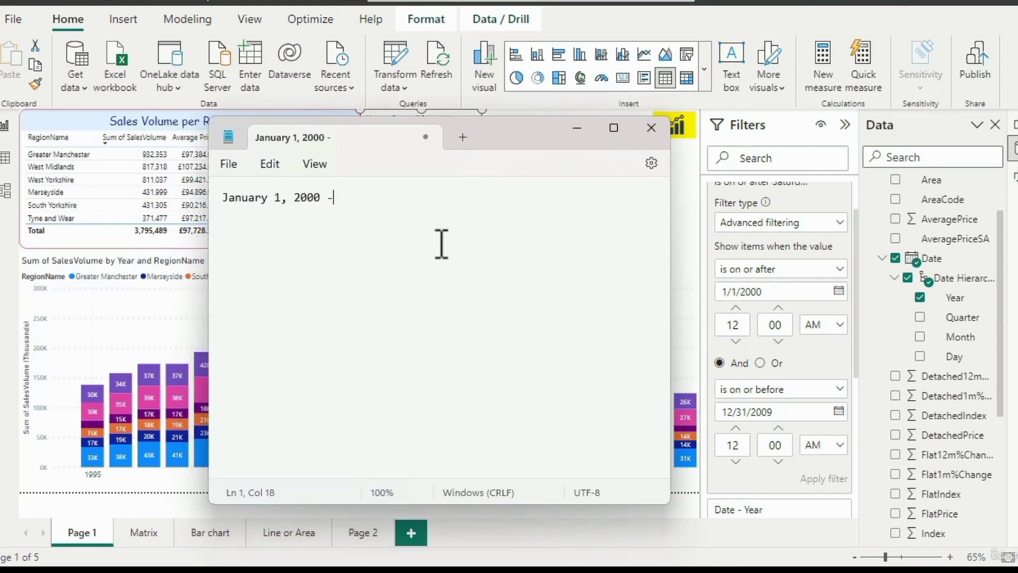
pyautogui.write(' Yes')
pyautogui.press('Return')
# Add the note lines "January 1, 2001 - Yes", "January 1, 2010 - No" and "December 31, 2009 - ?"
pyautogui.write('January 1, 20')
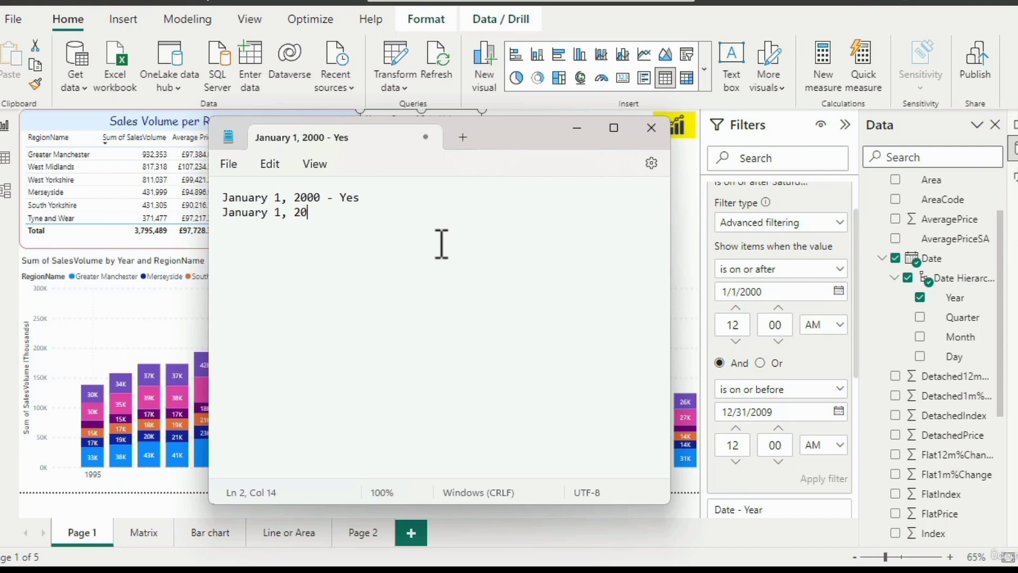
pyautogui.write('01 - Yes')
pyautogui.press('Return')
pyautogui.write('January 1, 2010 - N')
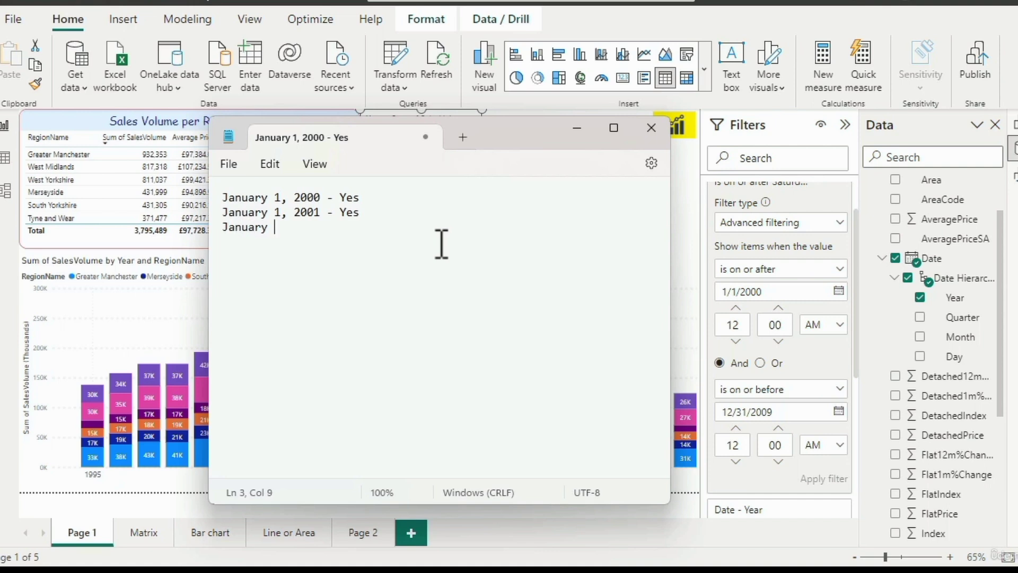
pyautogui.write('o')
pyautogui.write('December 31,')
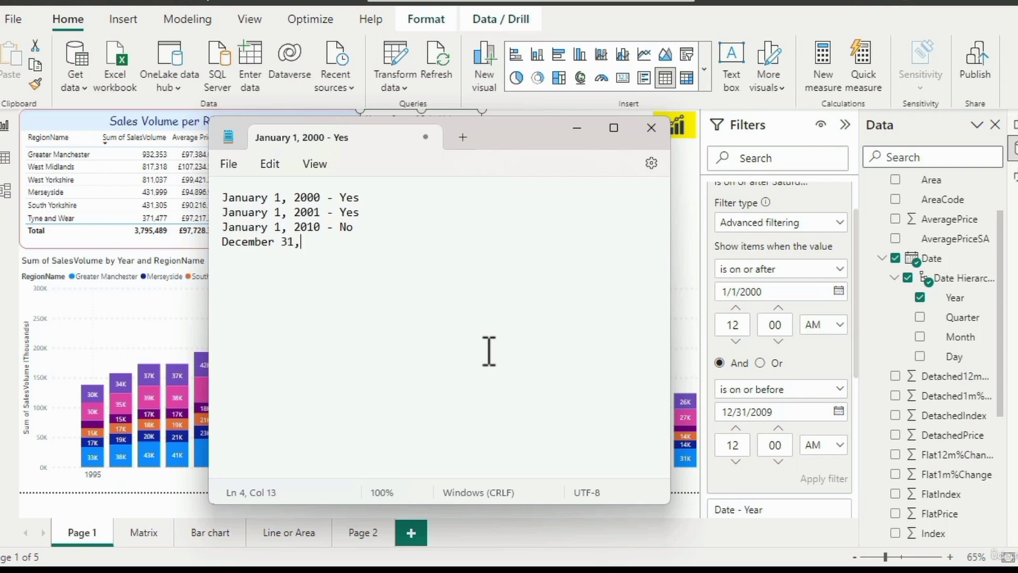
pyautogui.write(' 2009 - ?')
# Insert the line "January 1, 2000 00:00 (12 midnight) - Yes" below the first line of the notes
pyautogui.press('Up')
pyautogui.press('Up')
pyautogui.press('Up')
pyautogui.press('Return')
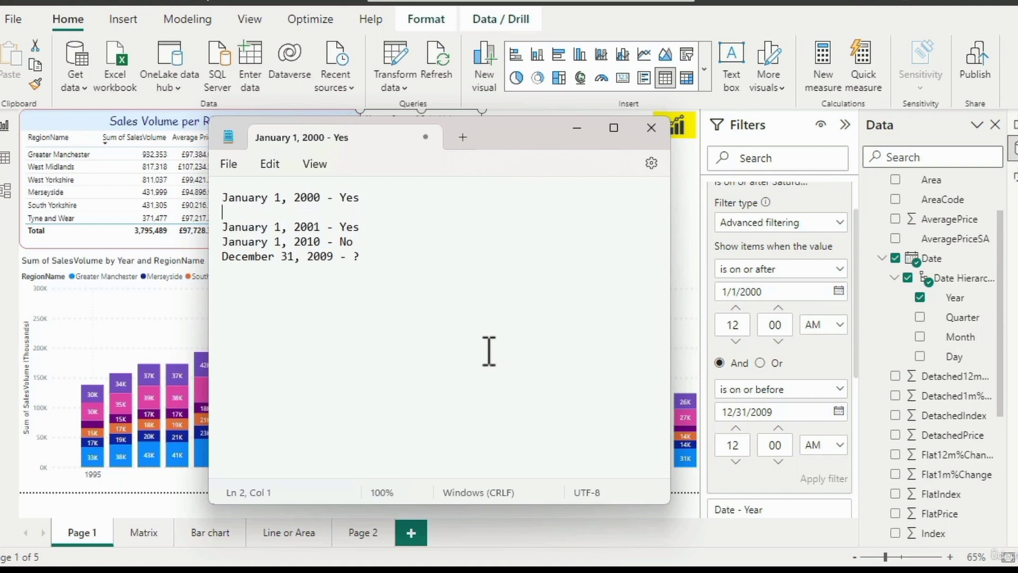
pyautogui.write('January 1, 2000')
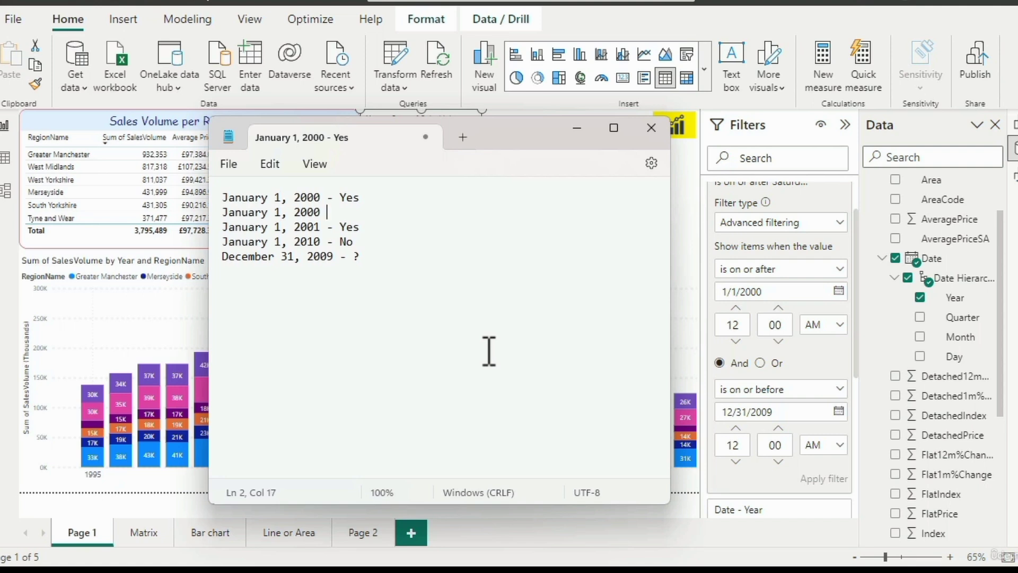
pyautogui.write(' 00:00 (12 midnight) - Yes')
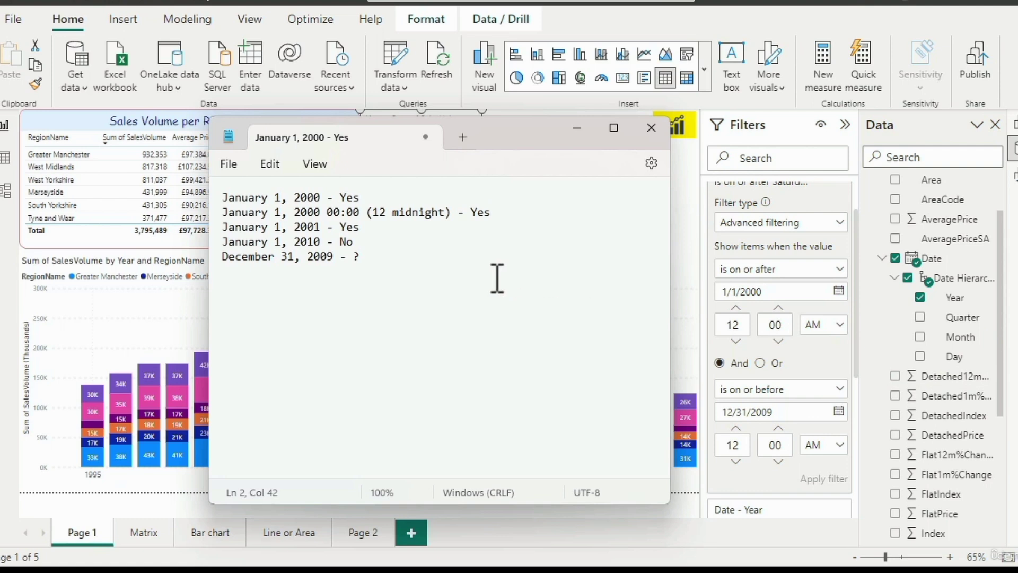
# Copy "January 1, 2000" from the midnight line and use it to add the line "January 1, 2000 01:00 - Yes" below
pyautogui.press('Return')
pyautogui.press('Up')
pyautogui.hotkey('ctrl', 'shift', 'Right')
pyautogui.hotkey('ctrl', 'shift', 'Right')
pyautogui.hotkey('ctrl', 'shift', 'Right')
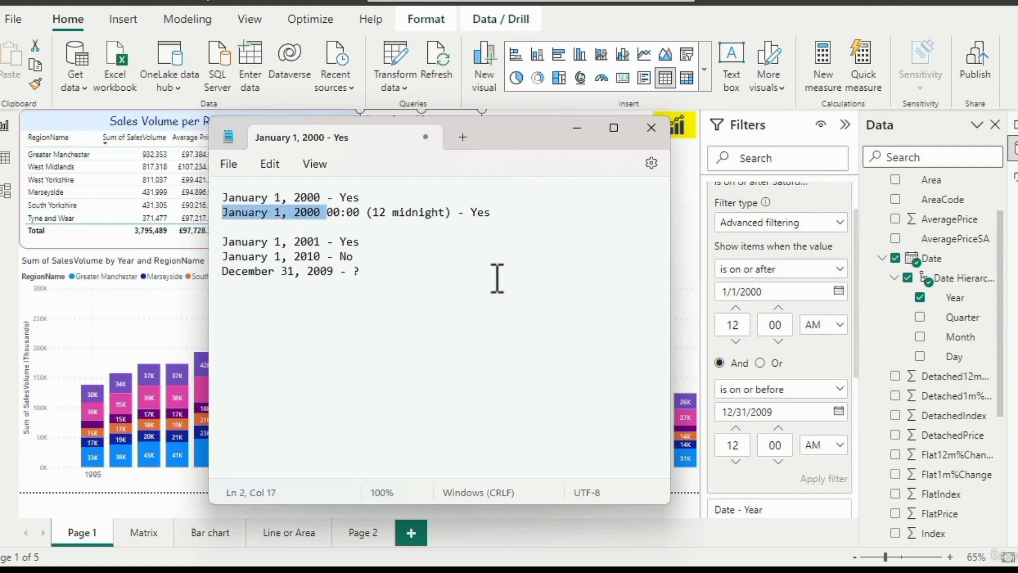
pyautogui.hotkey('ctrl', 'c')
pyautogui.press('Down')
pyautogui.hotkey('ctrl', 'v')
pyautogui.write('01:00')
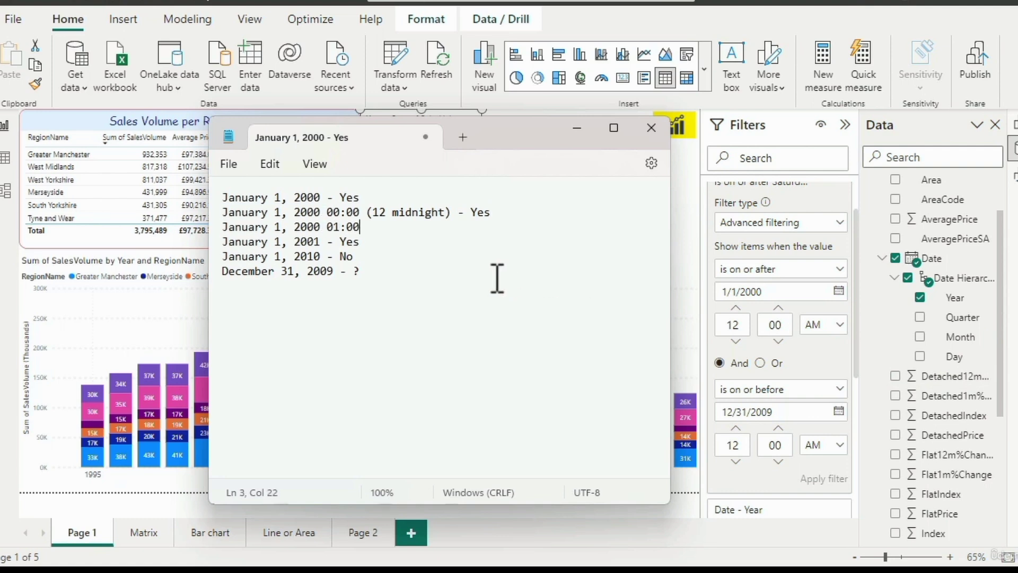
pyautogui.write(' - Yes')
pyautogui.press('Return')
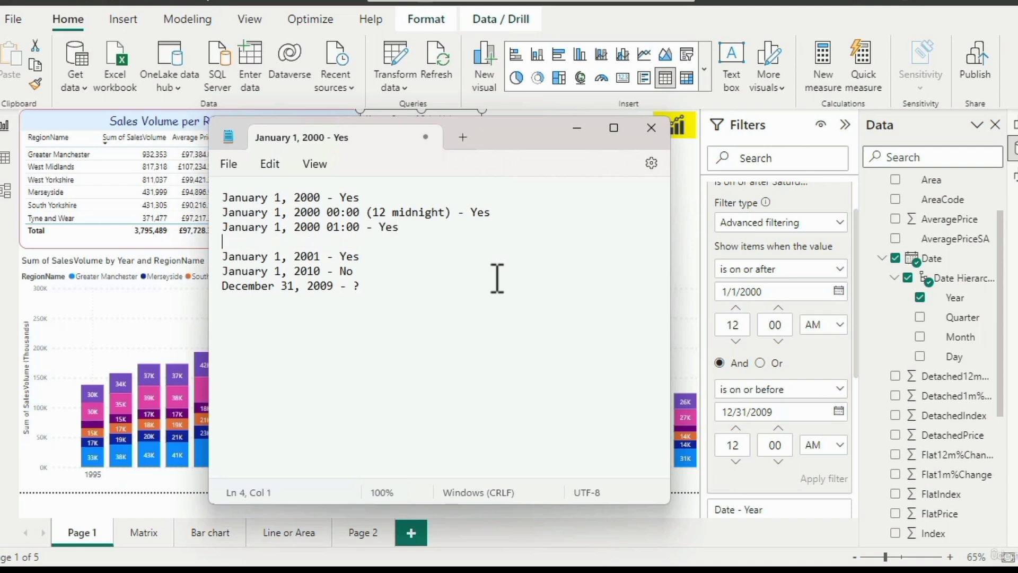
# Add the lines "January 1, 2000 02:00 - Yes" and "January 1, 2000 03:00 - Yes" using the copied date
pyautogui.hotkey('ctrl', 'v')
pyautogui.write('02:')
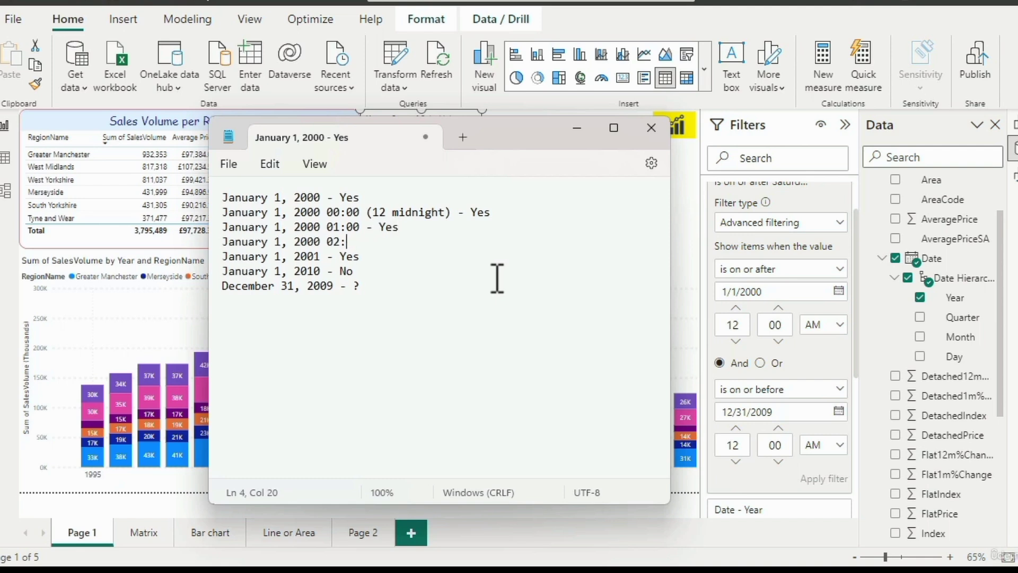
pyautogui.write('00 - Yes')
pyautogui.press('Return')
pyautogui.hotkey('ctrl', 'v')
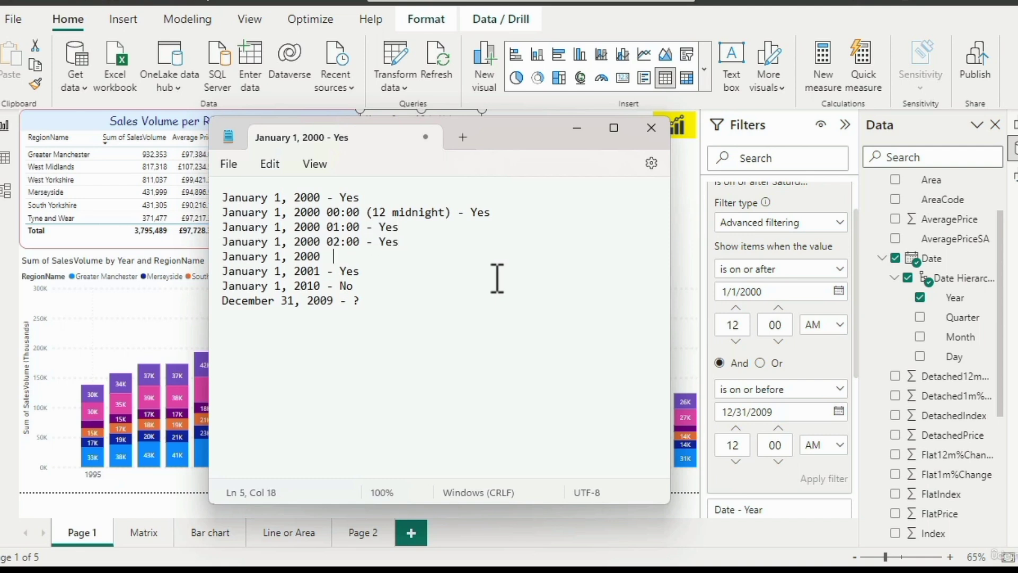
pyautogui.write('03:00 - Yes')
# Copy the January 1, 2010 date and add the line "January 1, 2010 00:00 - No" beneath it
pyautogui.press('Down')
pyautogui.press('Down')
pyautogui.press('Return')
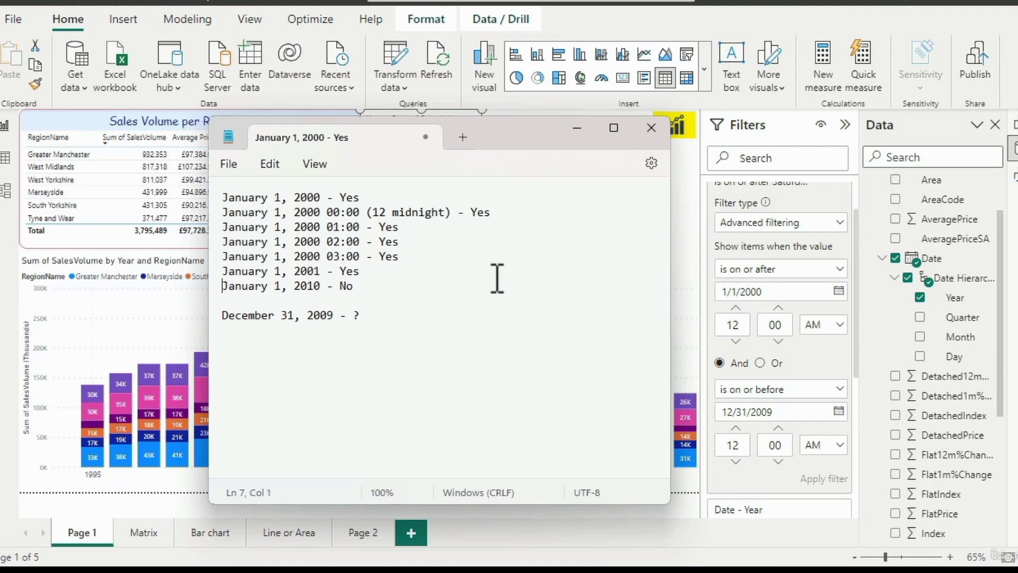
pyautogui.hotkey('ctrl', 'shift', 'Right')
pyautogui.hotkey('ctrl', 'shift', 'Right')
pyautogui.hotkey('ctrl', 'shift', 'Right')
pyautogui.hotkey('ctrl', 'shift', 'Right')
pyautogui.hotkey('ctrl', 'c')
pyautogui.press('Down')
pyautogui.hotkey('ctrl', 'v')
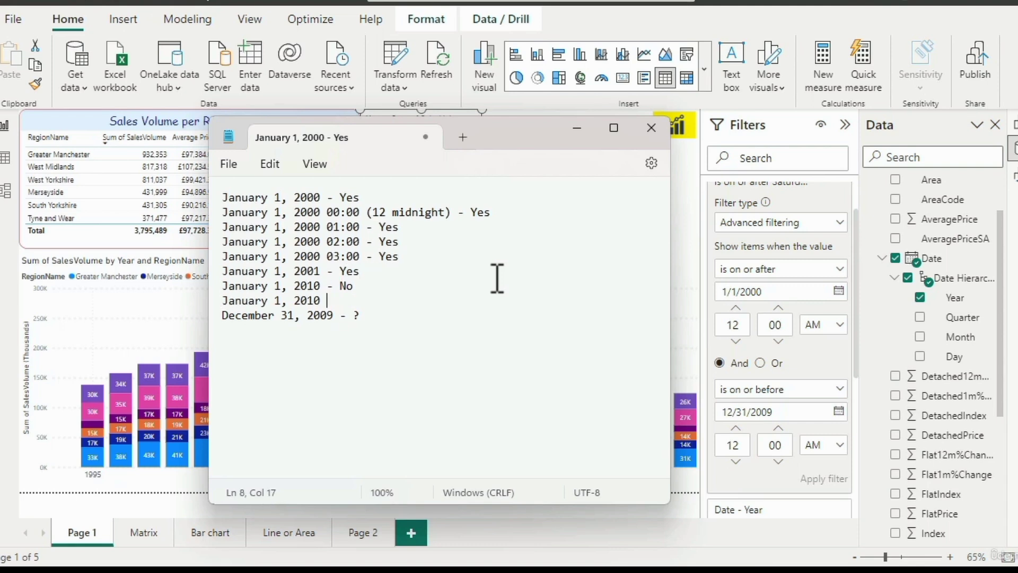
pyautogui.write('00:00 -')
# Copy the December 31, 2009 date and add the line "December 31, 2009 00:00 (12 midnight) - Yes" below it
pyautogui.press('Home')
pyautogui.hotkey('ctrl', 'shift', 'Right')
pyautogui.hotkey('ctrl', 'shift', 'Right')
pyautogui.hotkey('ctrl', 'shift', 'Right')
pyautogui.hotkey('ctrl', 'c')
pyautogui.press('End')
pyautogui.press('Return')
pyautogui.hotkey('ctrl', 'v')
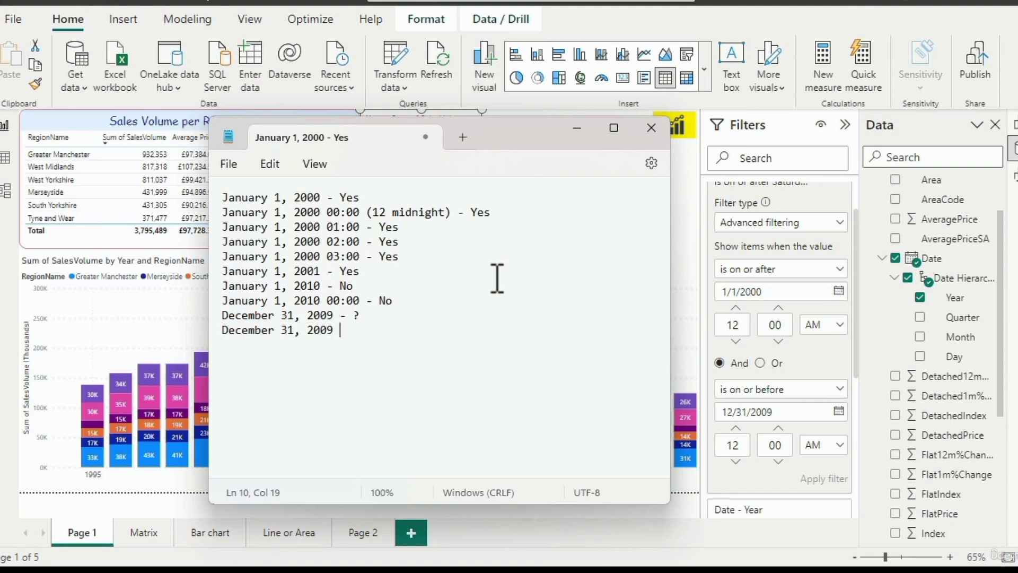
pyautogui.write('00:00 (12 midnight) - ')
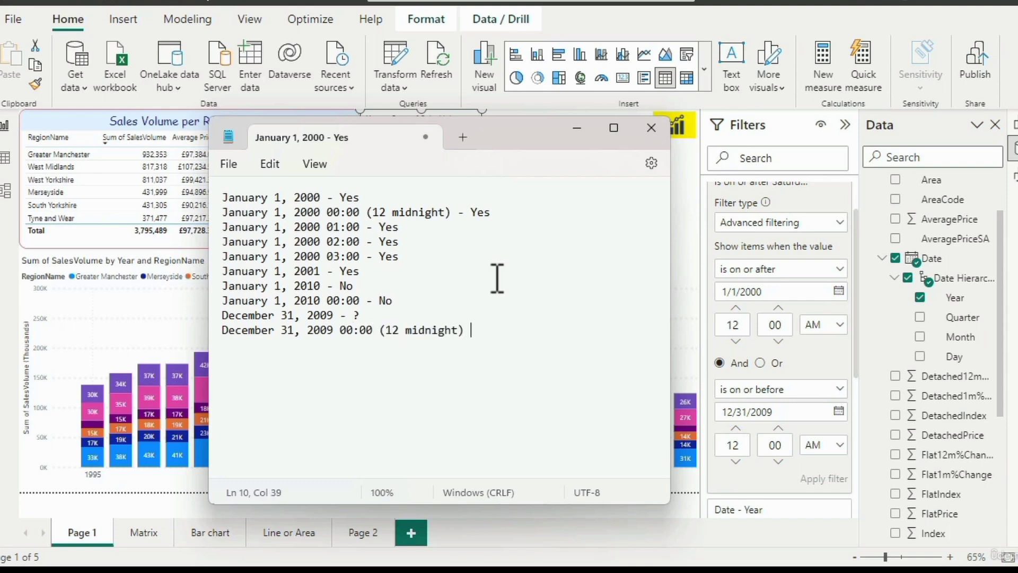
pyautogui.write('Yes')
# Add the line "December 31, 2009 01:00 - No" at the end of the notes
pyautogui.press('Return')
pyautogui.write('December 31, 2009 ')
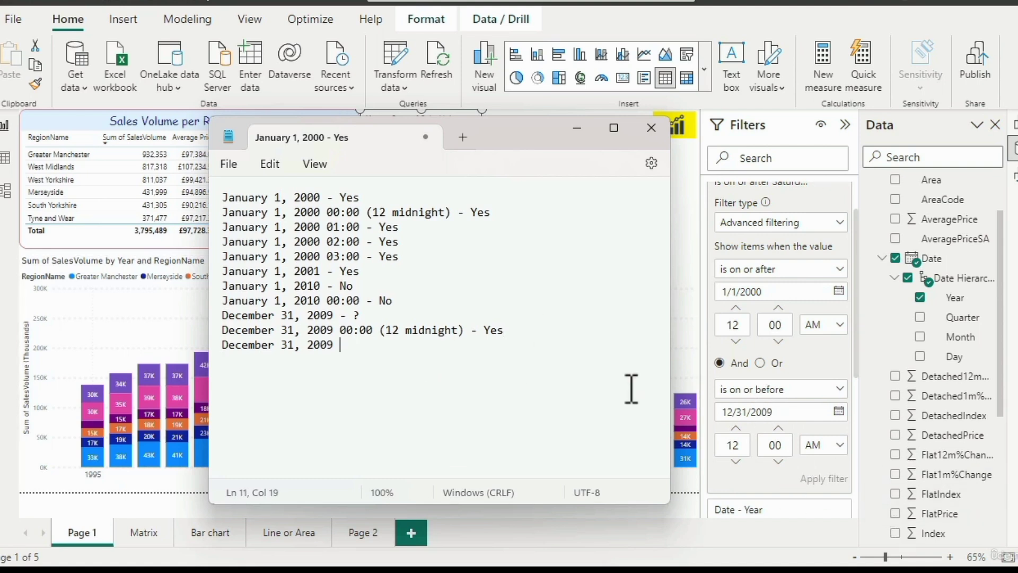
pyautogui.write('01:00 -')
pyautogui.write('No')
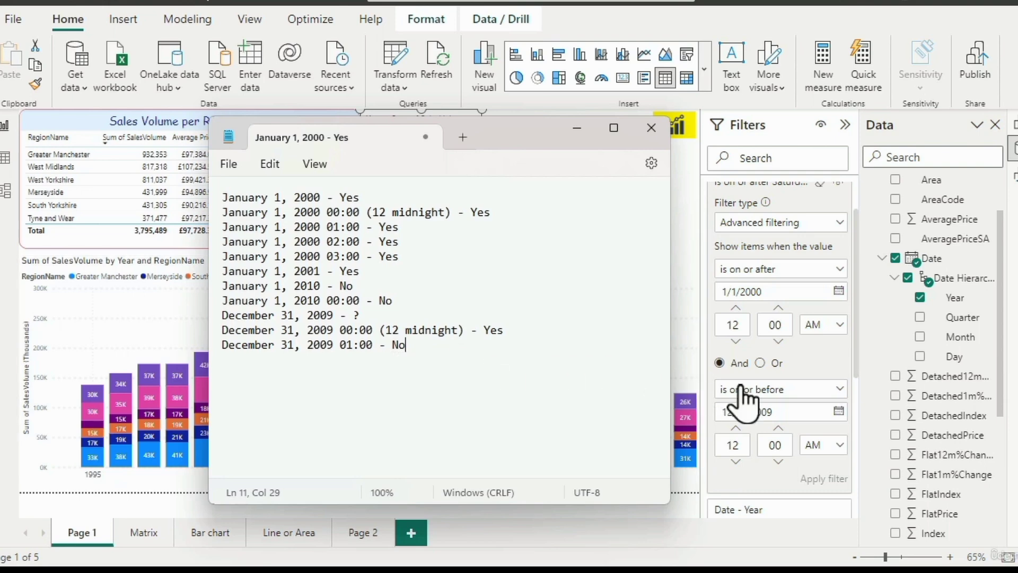
# Back in Power BI, set the second Date condition's time to 11:59 PM and apply the filter
pyautogui.click(795, 445)
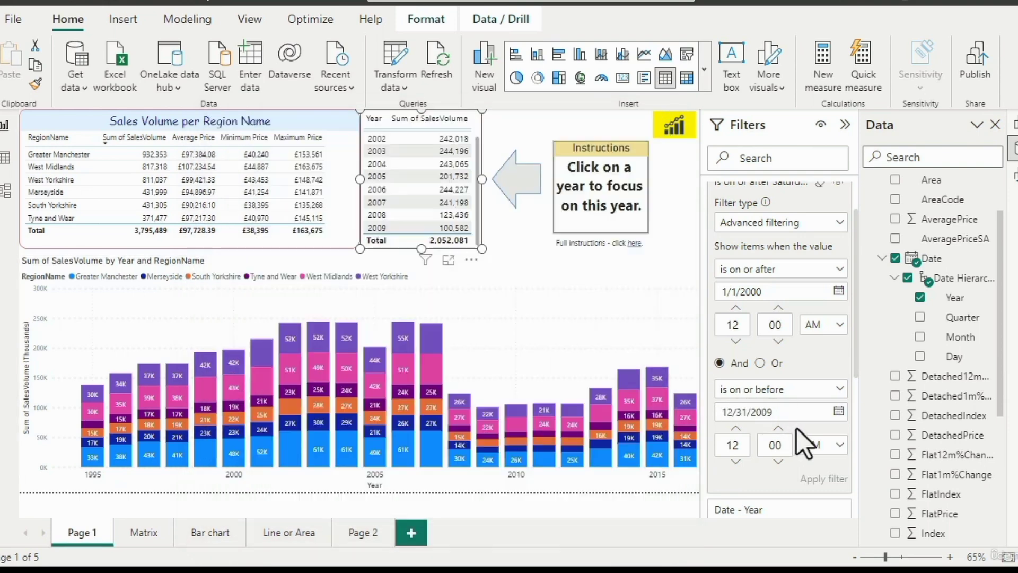
pyautogui.click(735, 461)
pyautogui.click(775, 462)
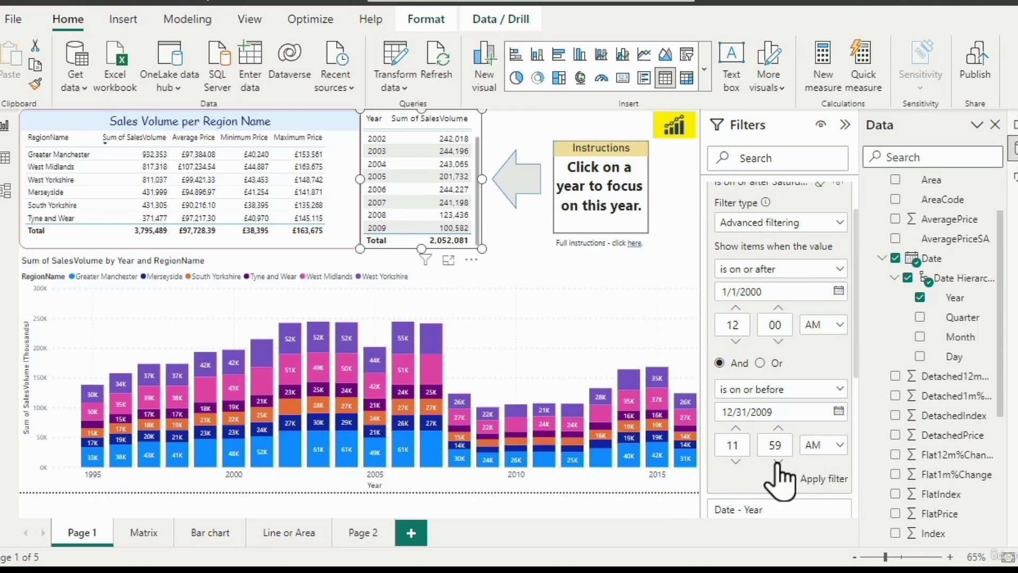
pyautogui.click(816, 449)
pyautogui.click(825, 493)
pyautogui.click(824, 480)
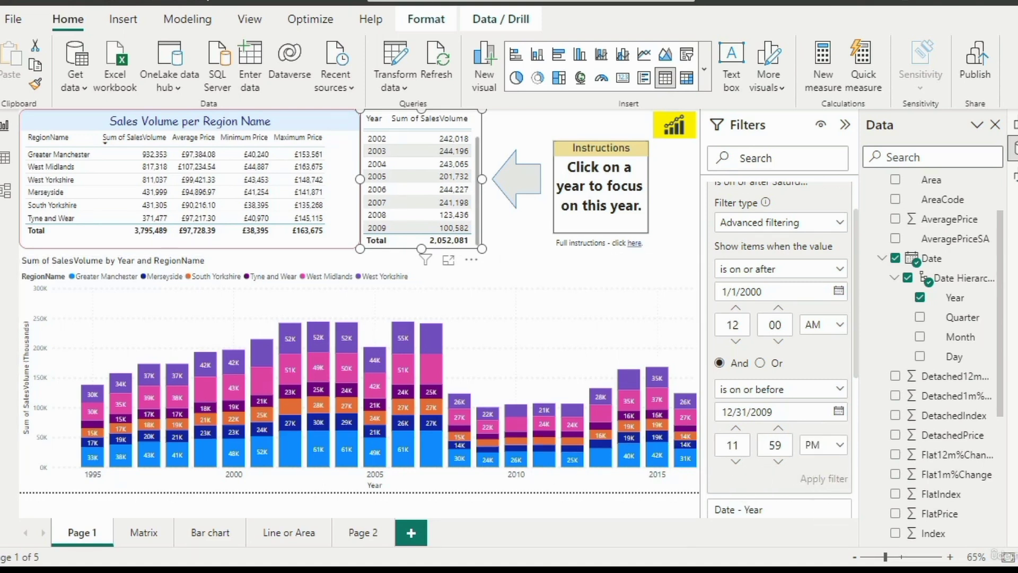
# Switch to Notepad and add the line "December 31, 2009 11:59:01 - ?" at the end of the notes
pyautogui.hotkey('alt', 'Tab')
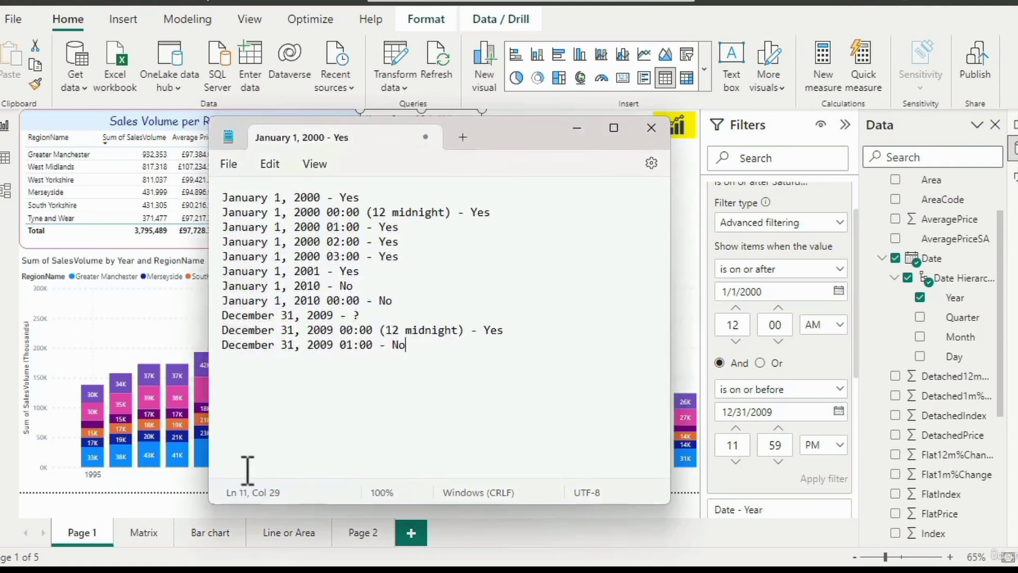
pyautogui.press('Return')
pyautogui.write('December 31, 2009 ')
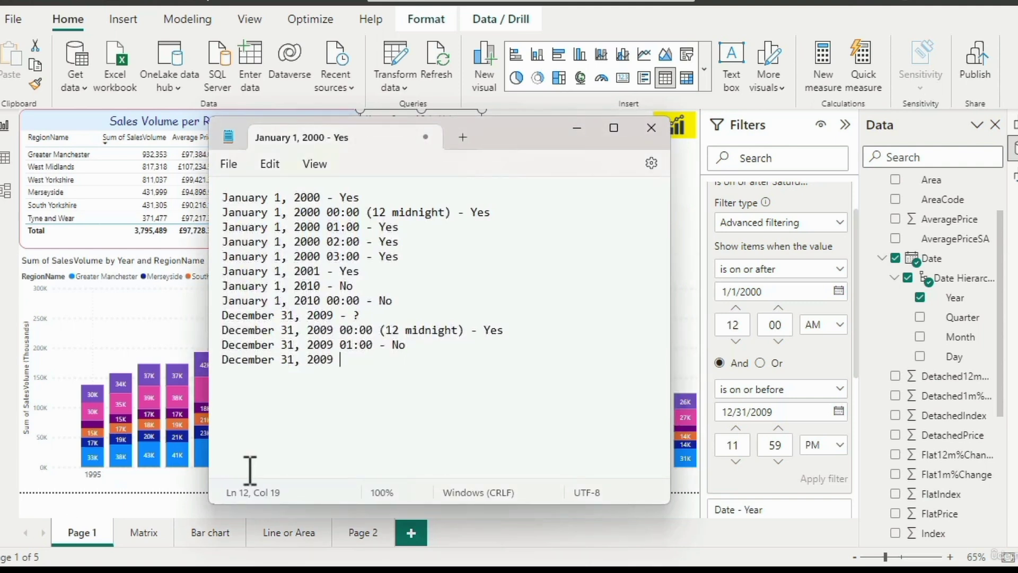
pyautogui.write('11:59:01')
pyautogui.write('- ?')
# In Power BI, change the second Date condition to "is before" and set its time to 12:00 AM
pyautogui.click(780, 391)
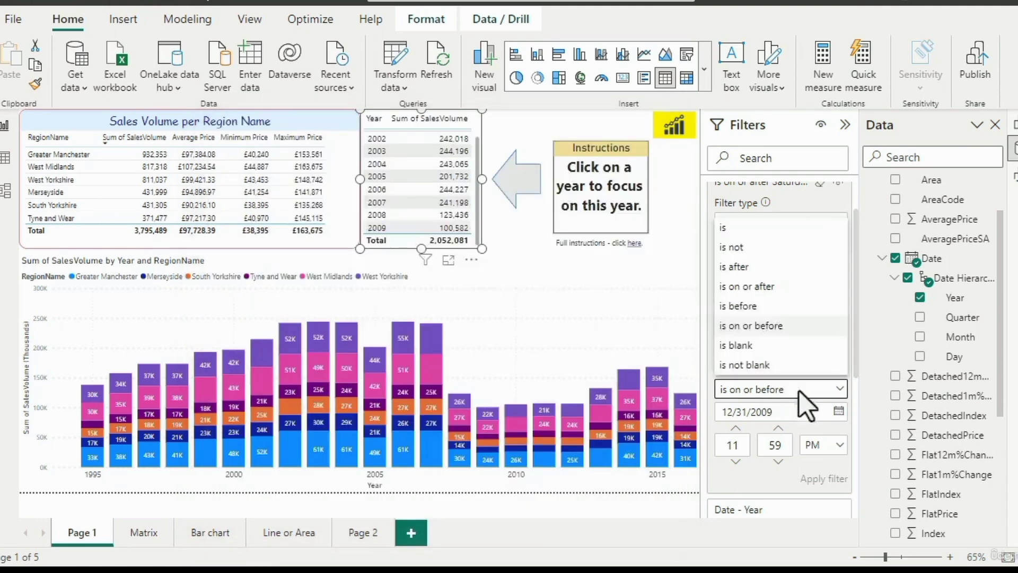
pyautogui.click(767, 306)
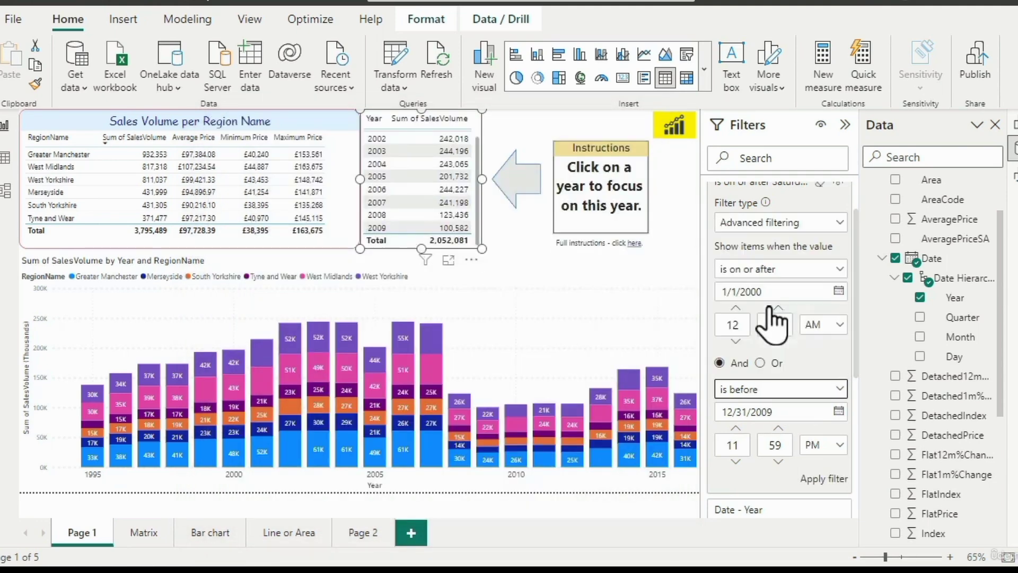
pyautogui.click(735, 445)
pyautogui.write('12')
pyautogui.click(775, 444)
pyautogui.write('00')
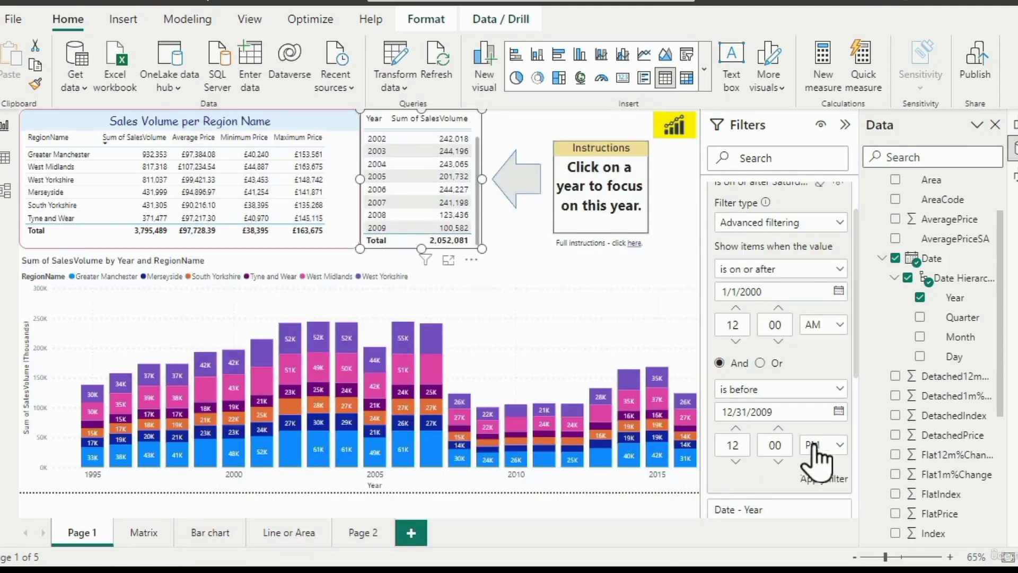
pyautogui.click(824, 452)
pyautogui.click(817, 472)
# Replace the date in the "is before" condition with 1/1/2010
pyautogui.click(775, 412)
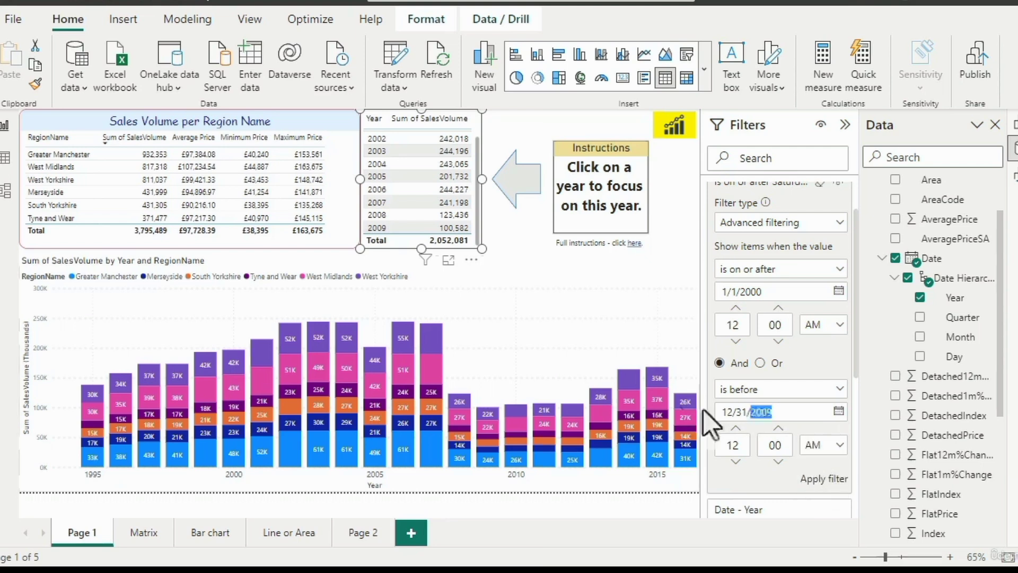
pyautogui.moveTo(770, 412); pyautogui.dragTo(720, 413)
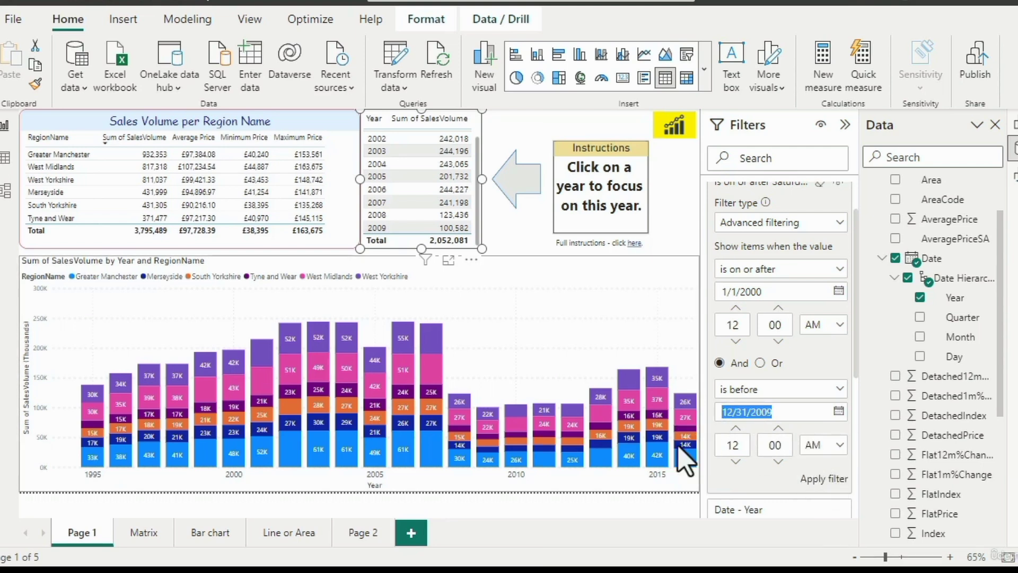
pyautogui.write('1')
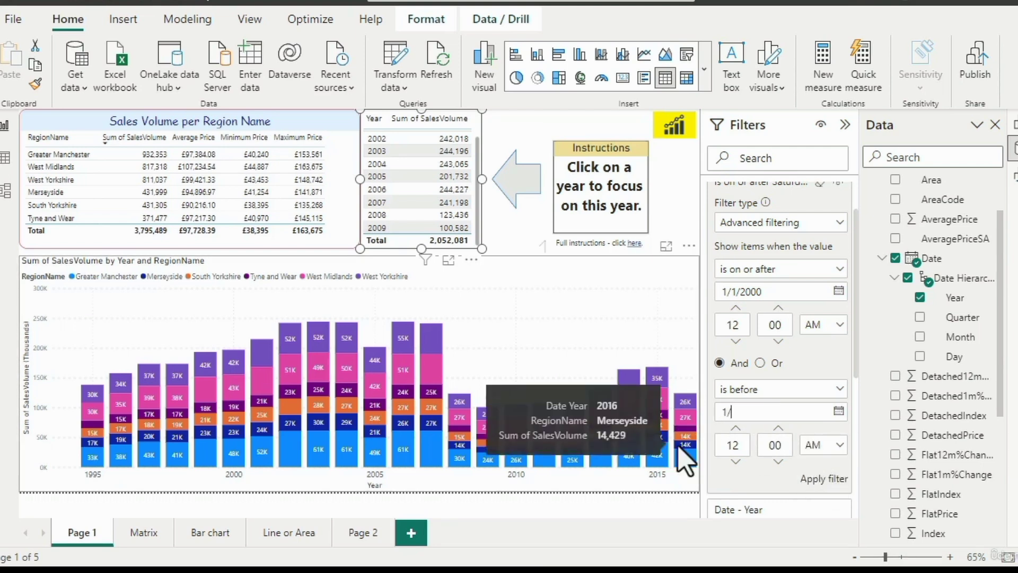
pyautogui.write('/1/2010')
pyautogui.press('Tab')
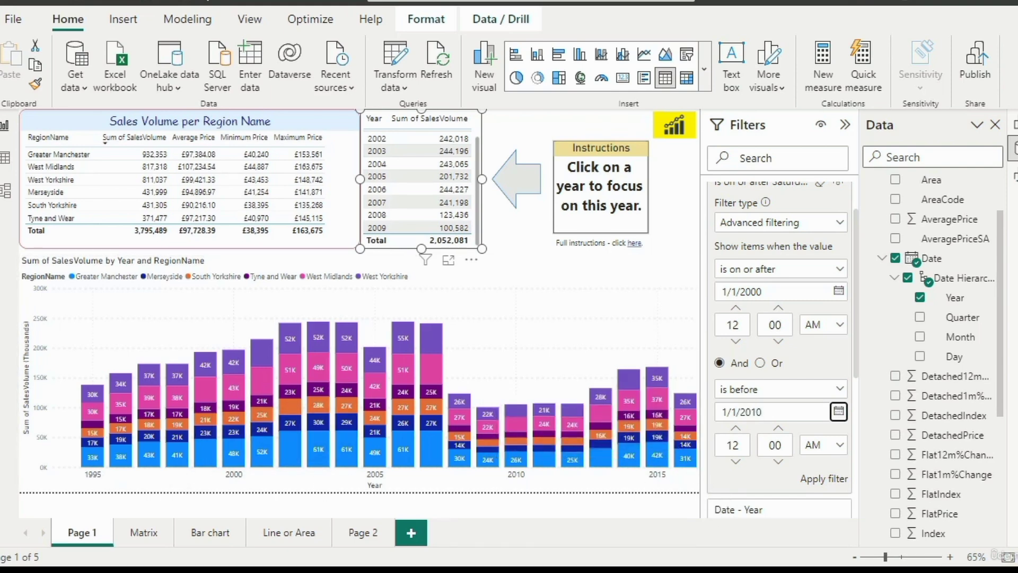
# Switch to Notepad and add the line "January 1, 2000 - January 1, 2010 (but not January 1, 2010 itself)" after a blank line
pyautogui.hotkey('alt', 'Tab')
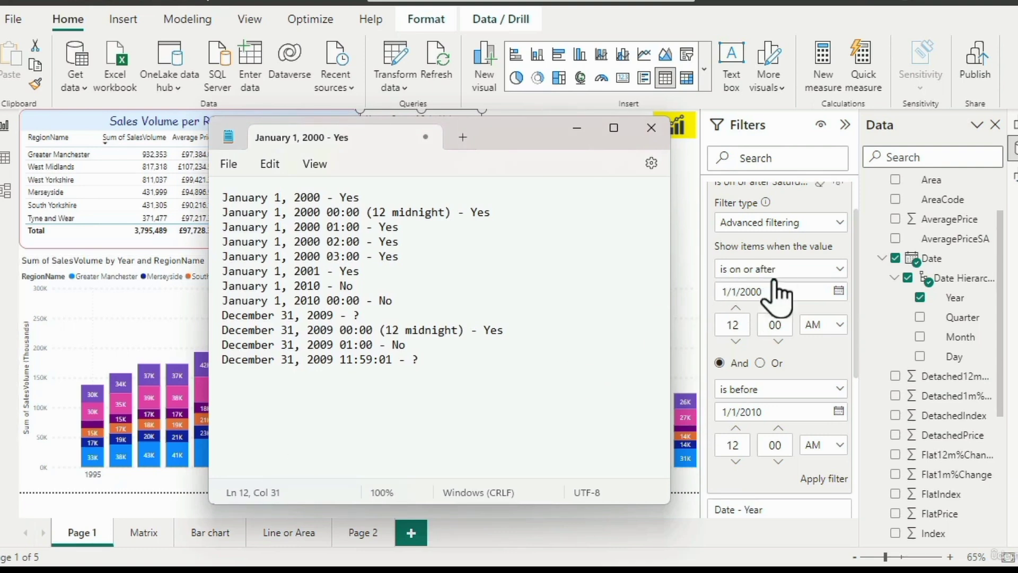
pyautogui.press('Return')
pyautogui.press('Return')
pyautogui.write('January 1, 290')
pyautogui.press('BackSpace')
pyautogui.press('BackSpace')
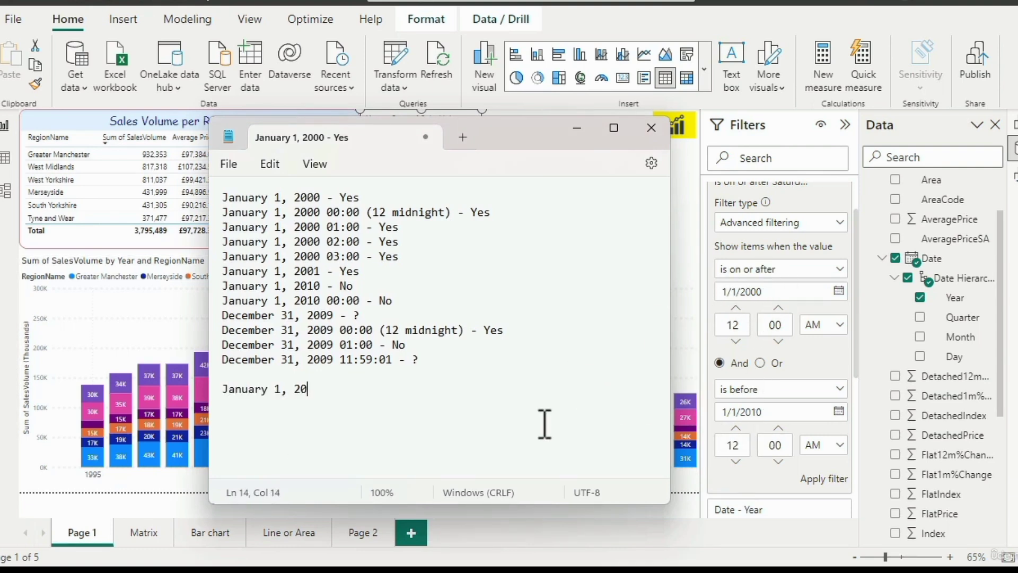
pyautogui.write('00 - January 1')
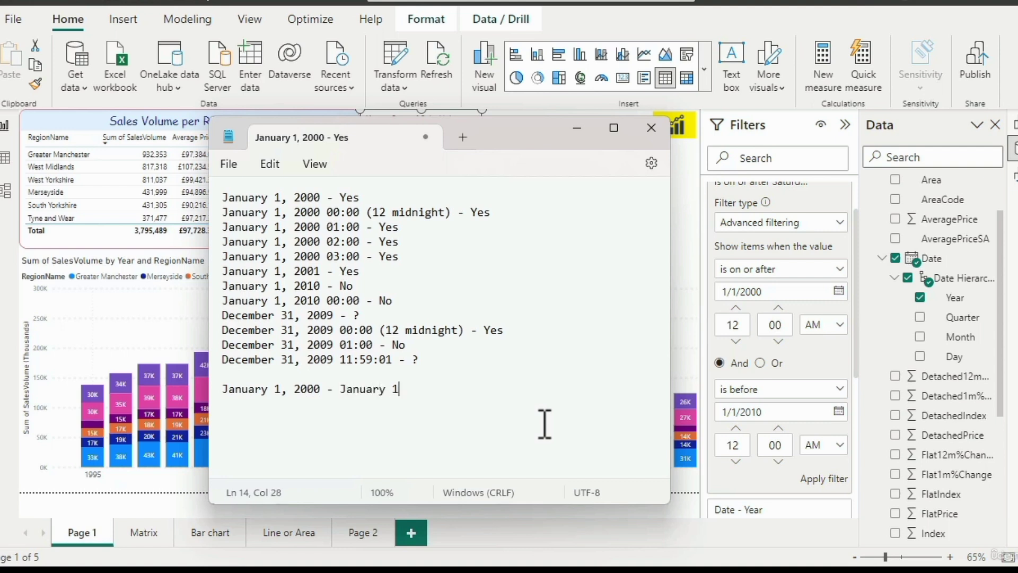
pyautogui.write(', 2010 (but not January 1, 21')
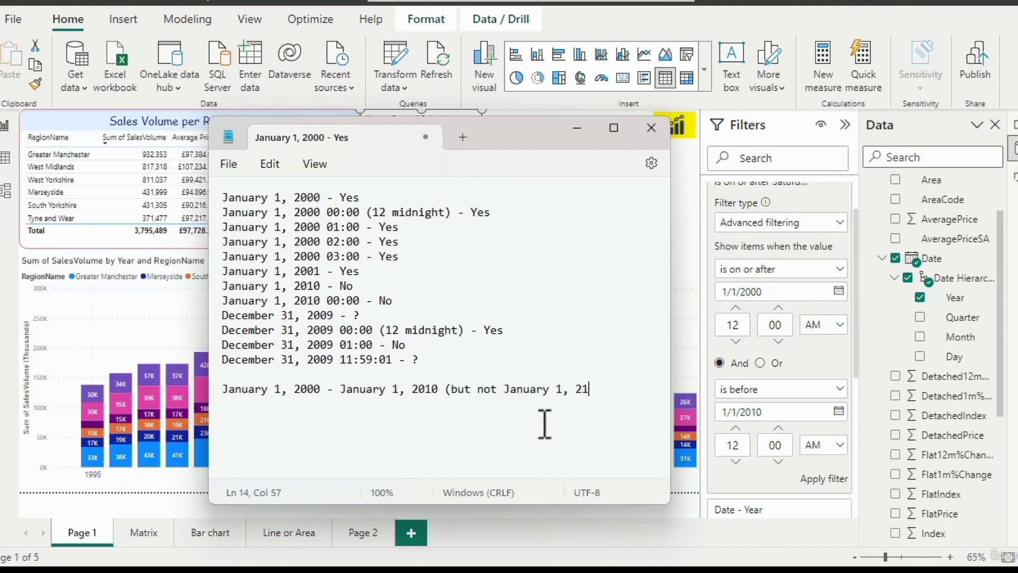
pyautogui.press('BackSpace')
pyautogui.write('010 itself)')
# Change the answers for December 31, 2009 11:59:01 and December 31, 2009 01:00 to "Yes" in the notes
pyautogui.click(420, 359)
pyautogui.press('BackSpace')
pyautogui.write('U')
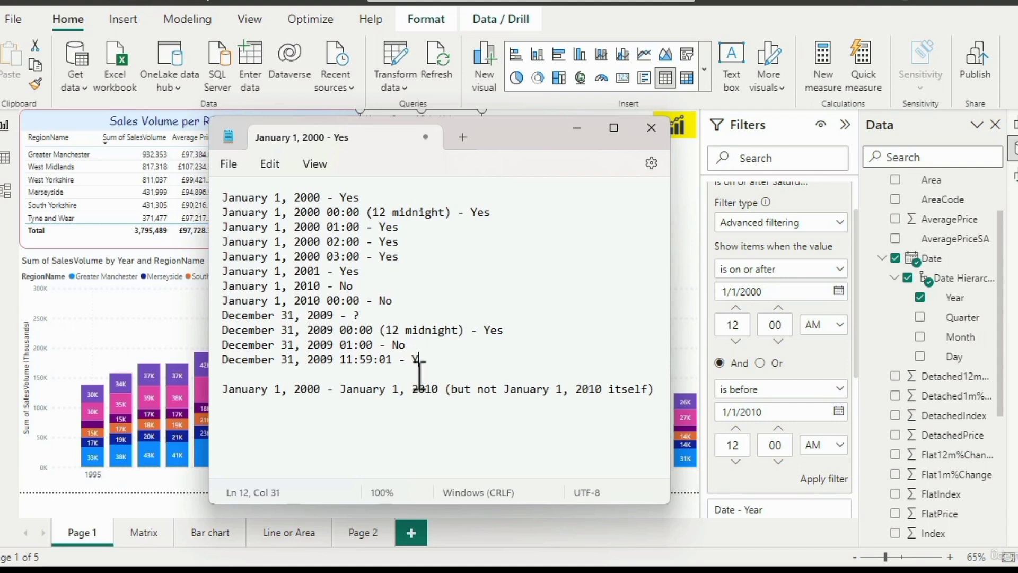
pyautogui.press('Up')
pyautogui.hotkey('ctrl', 'shift', 'Left')
pyautogui.write('Yes')
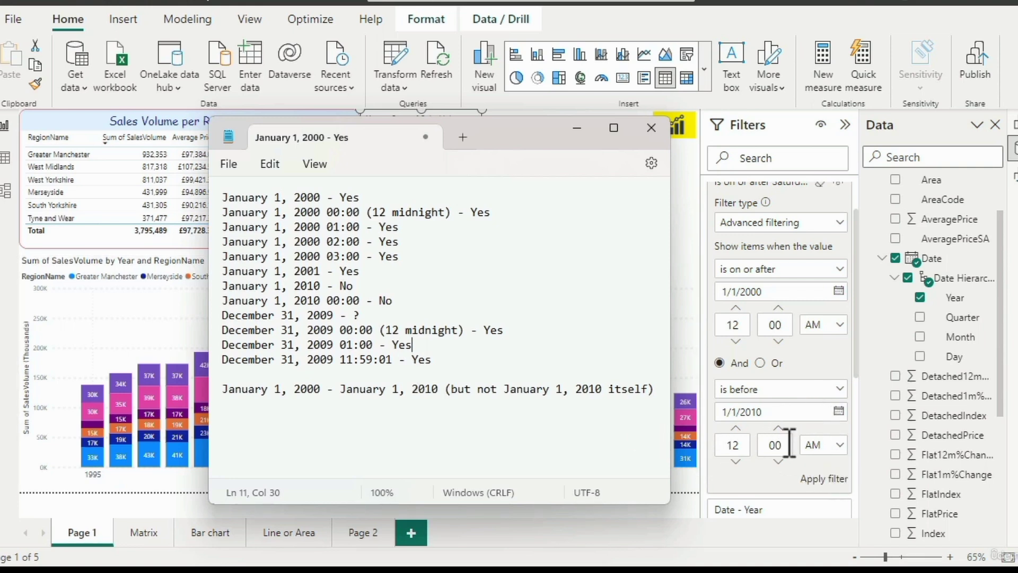
# Back in Power BI, look over the operators of the second Date condition and clear the Date filter
pyautogui.click(577, 128)
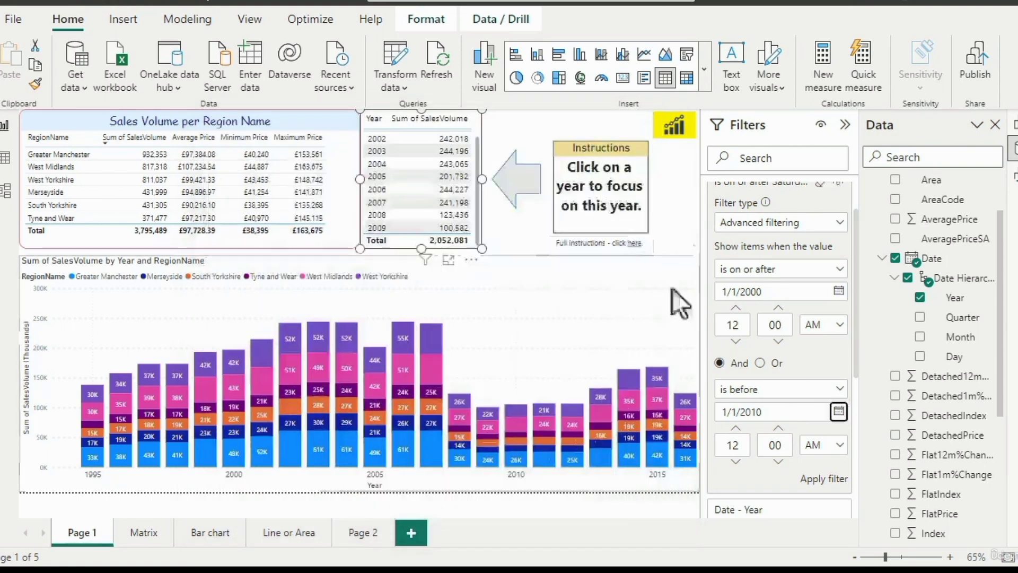
pyautogui.click(754, 390)
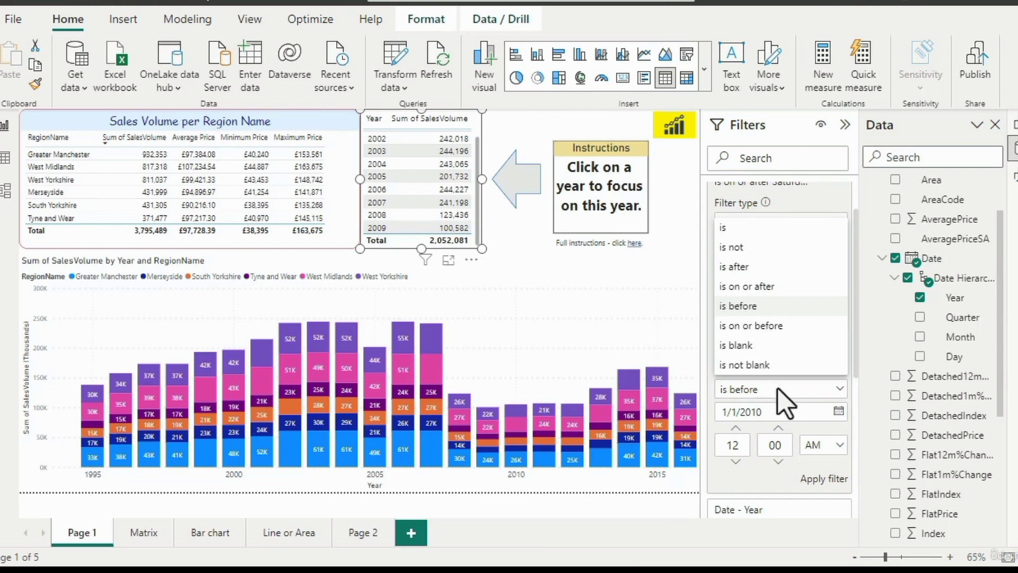
pyautogui.click(728, 482)
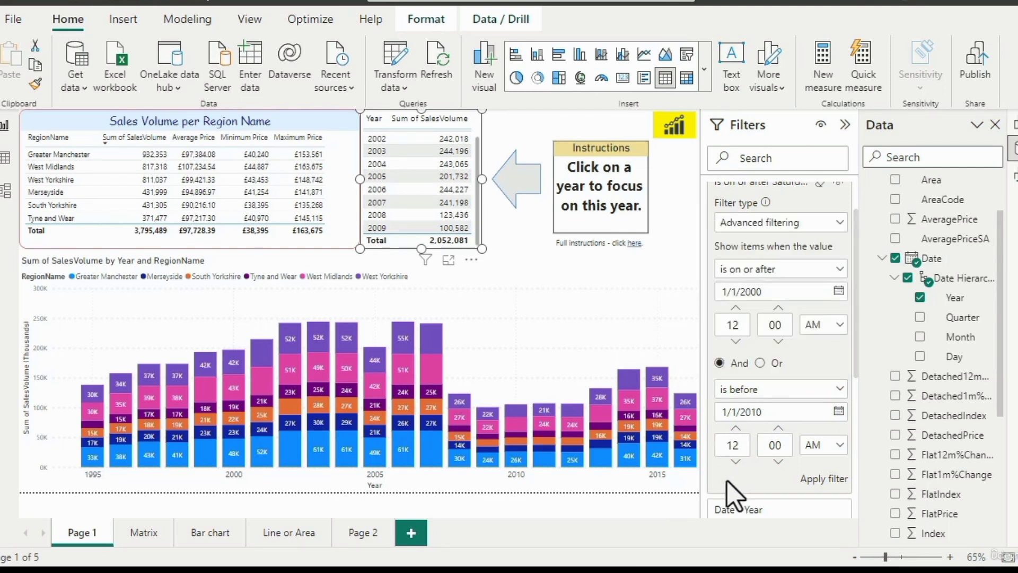
pyautogui.scroll(2, 811, 241)
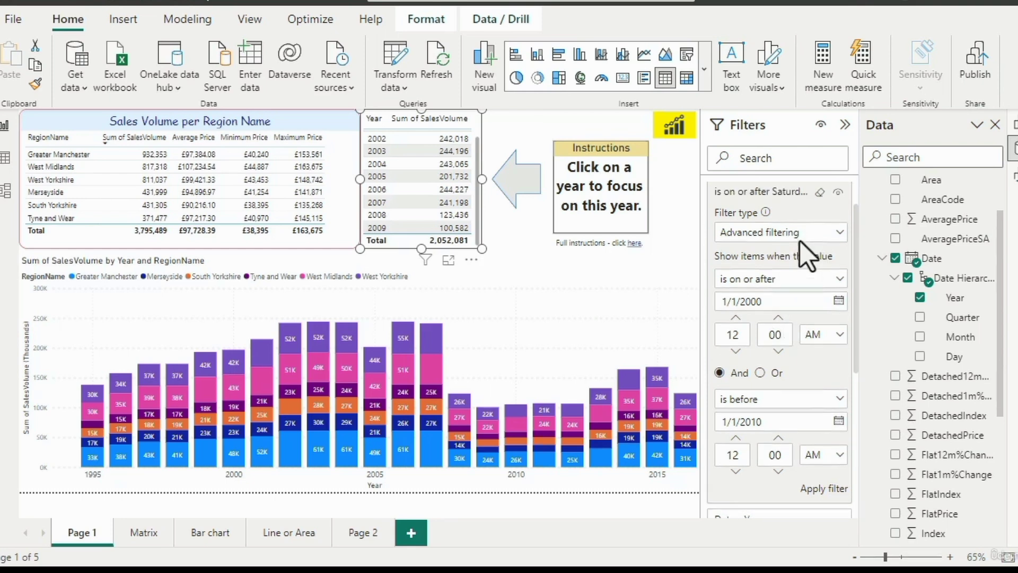
pyautogui.click(820, 234)
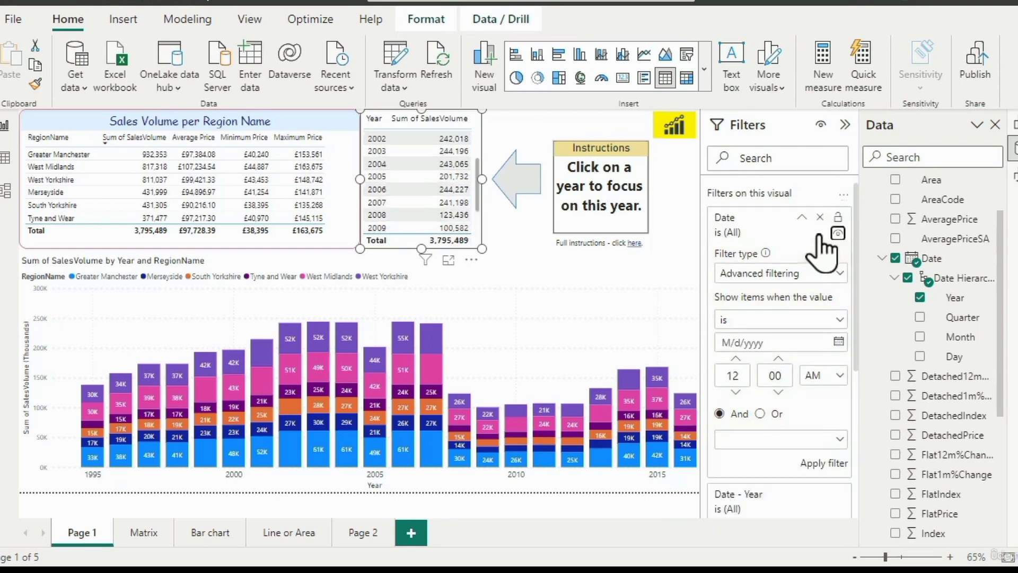
# Set the Date filter type to Relative date, review its time units, and keep the range "is in the last"
pyautogui.click(811, 273)
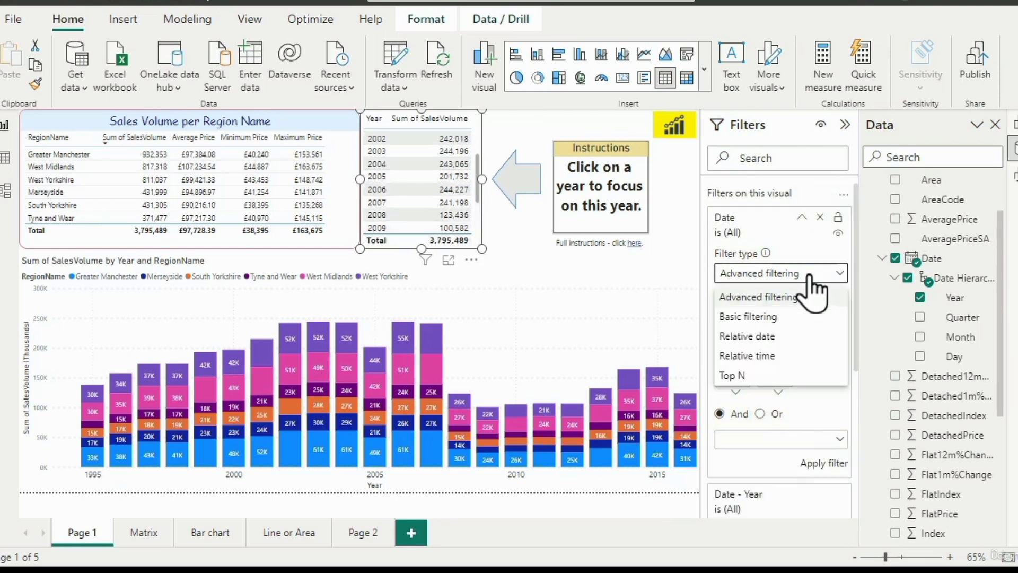
pyautogui.click(774, 339)
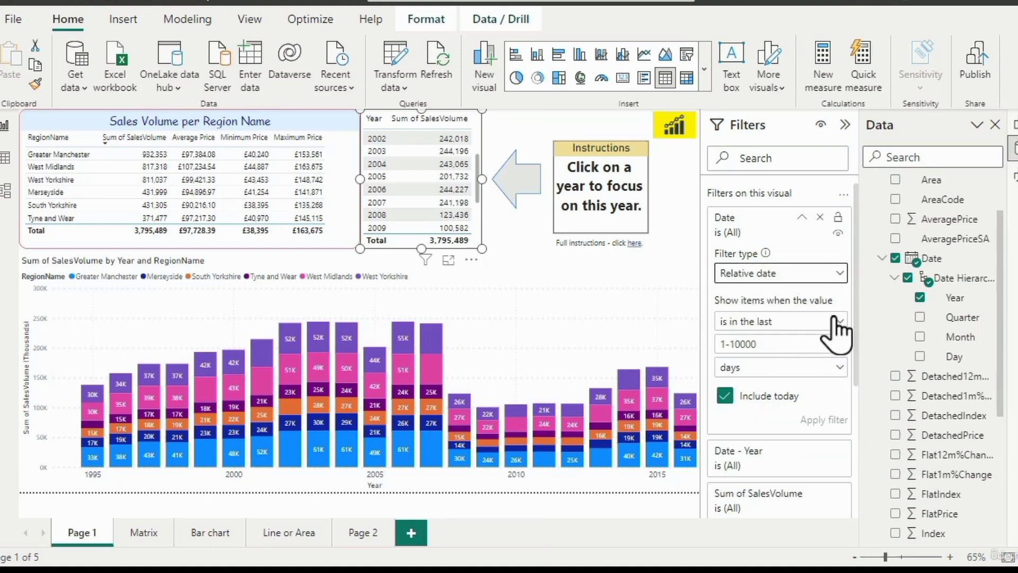
pyautogui.click(807, 371)
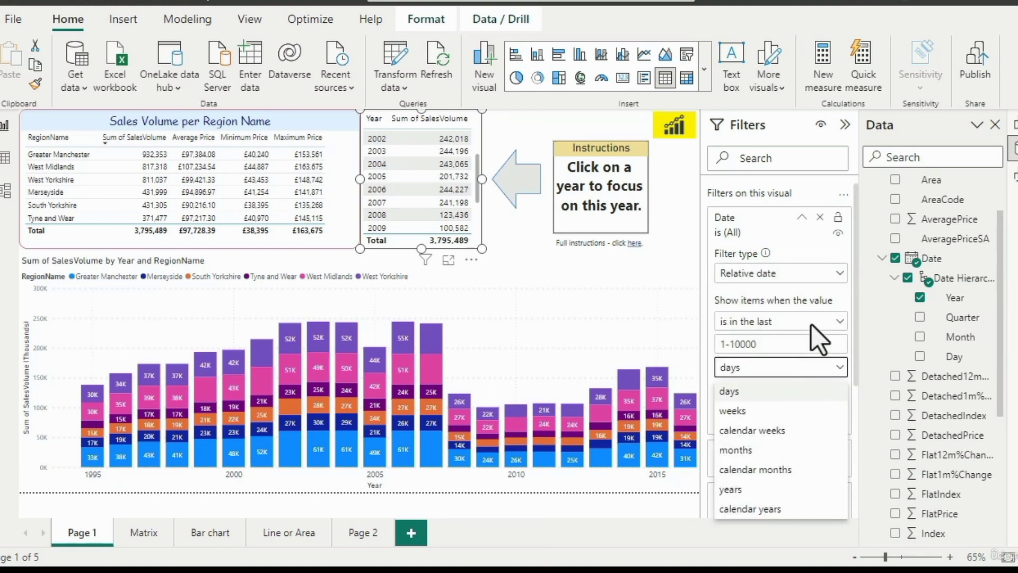
pyautogui.click(816, 342)
pyautogui.click(819, 322)
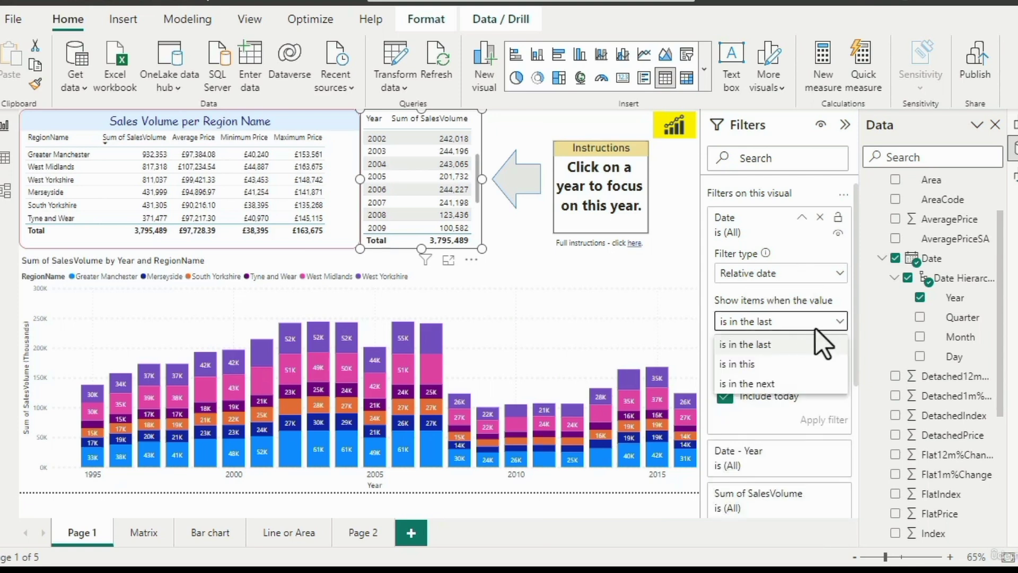
pyautogui.click(790, 345)
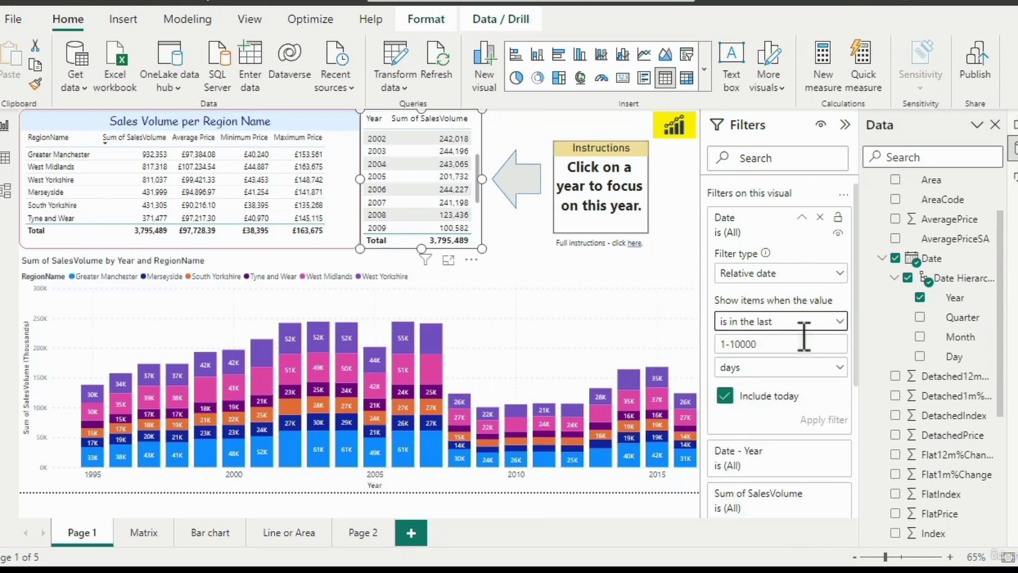
# Enter 30 as the relative Date duration in days and review the calendar and non-calendar units
pyautogui.click(810, 374)
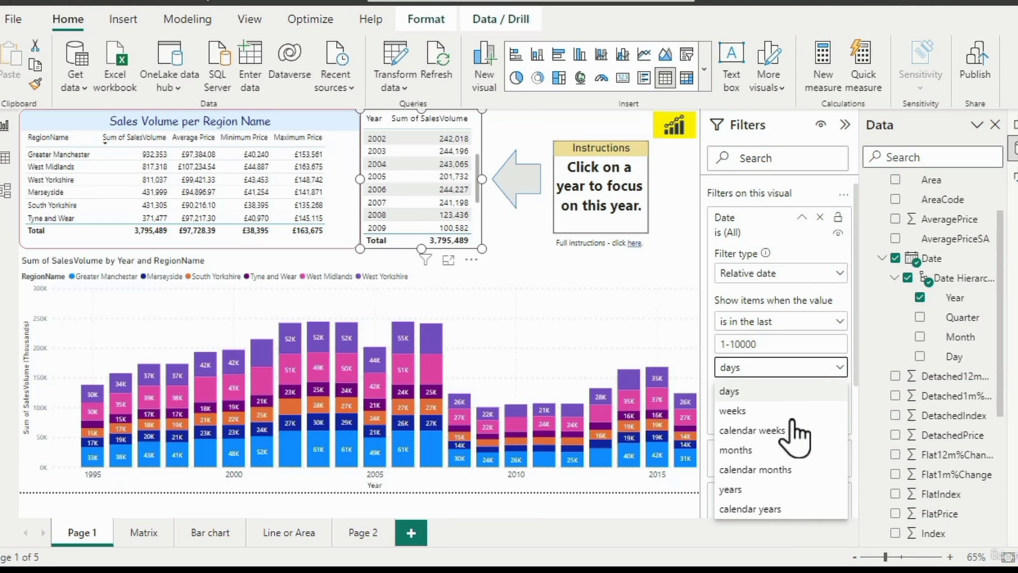
pyautogui.click(777, 343)
pyautogui.write('3')
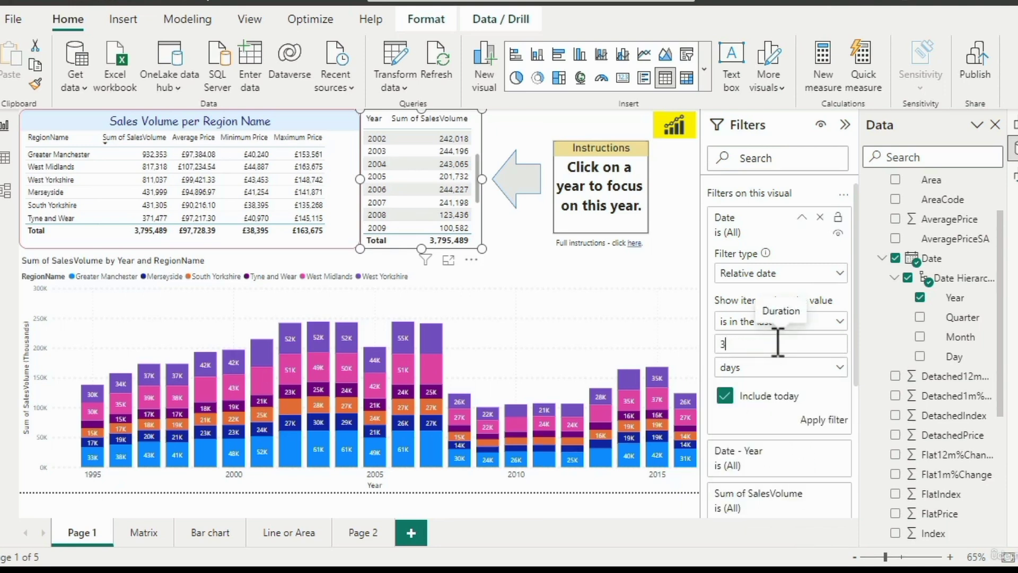
pyautogui.write('0')
pyautogui.click(793, 369)
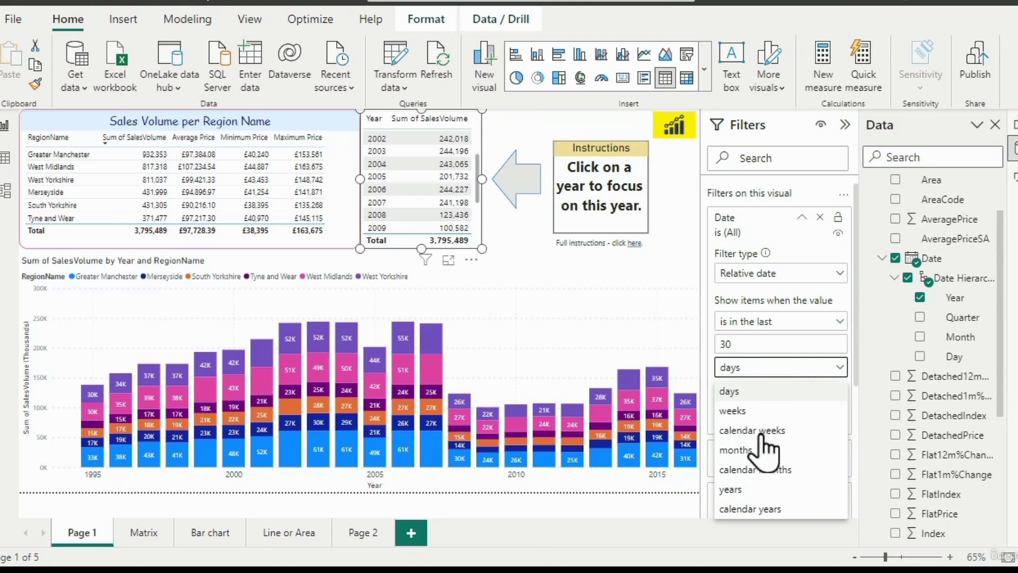
pyautogui.click(772, 374)
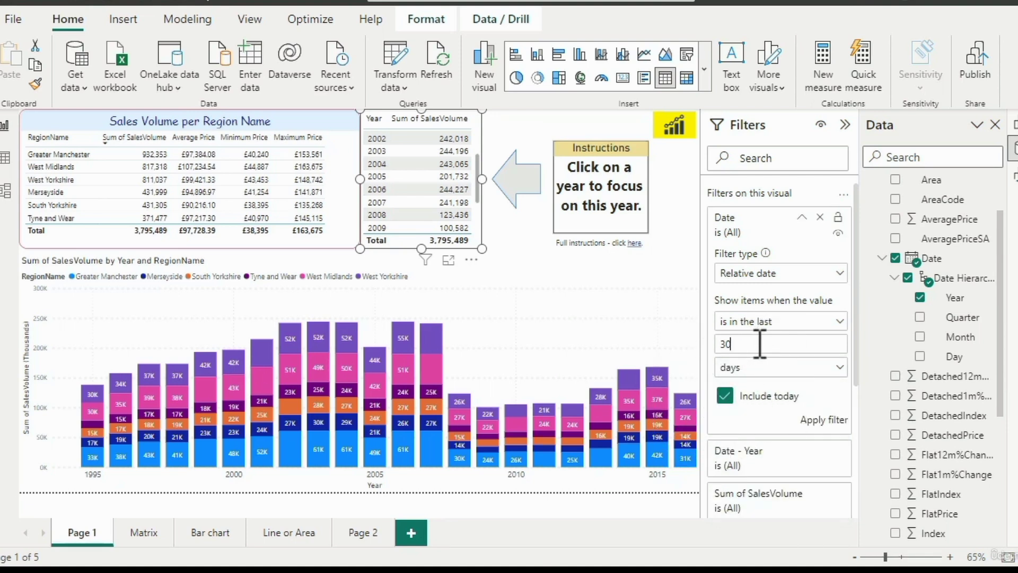
# Try the "is in this" range, review its period units, and return to "is in the last"
pyautogui.click(807, 321)
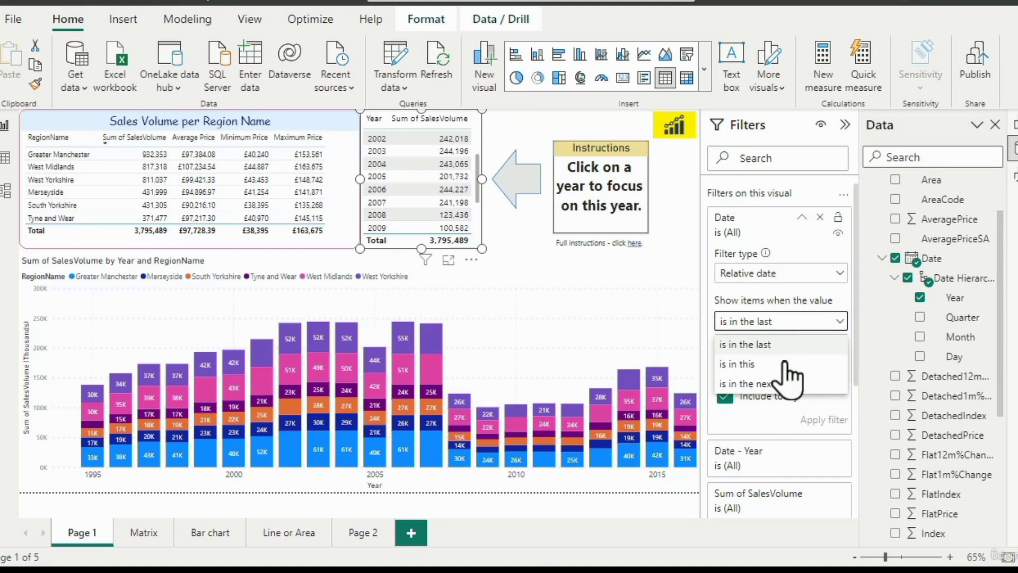
pyautogui.click(789, 365)
pyautogui.click(804, 348)
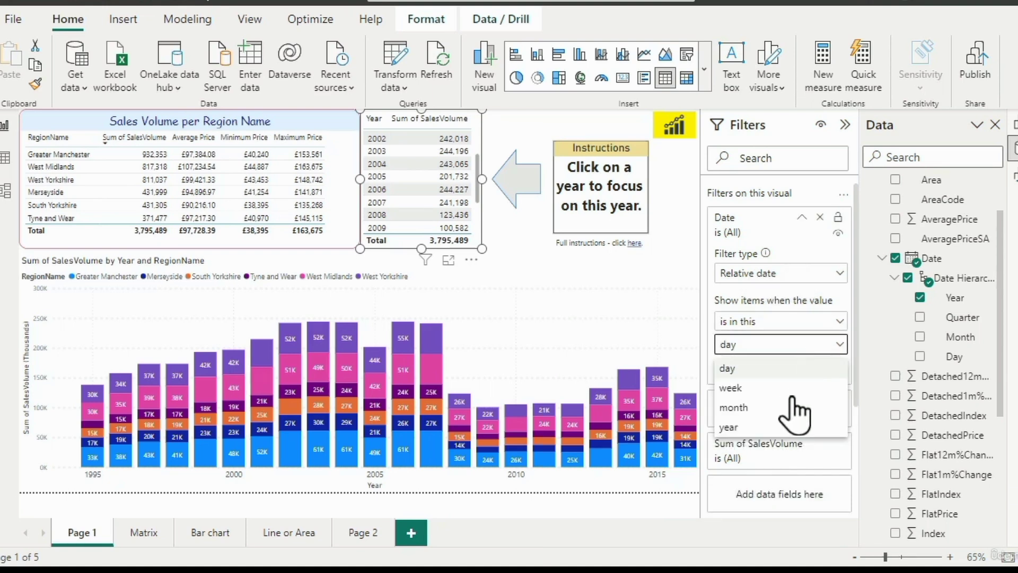
pyautogui.click(801, 344)
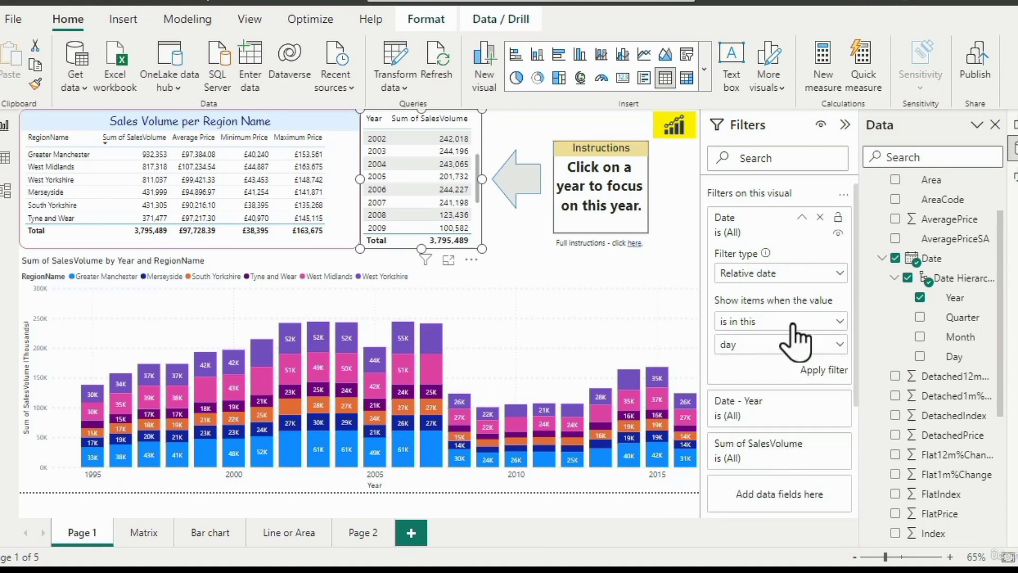
pyautogui.click(794, 326)
pyautogui.click(780, 345)
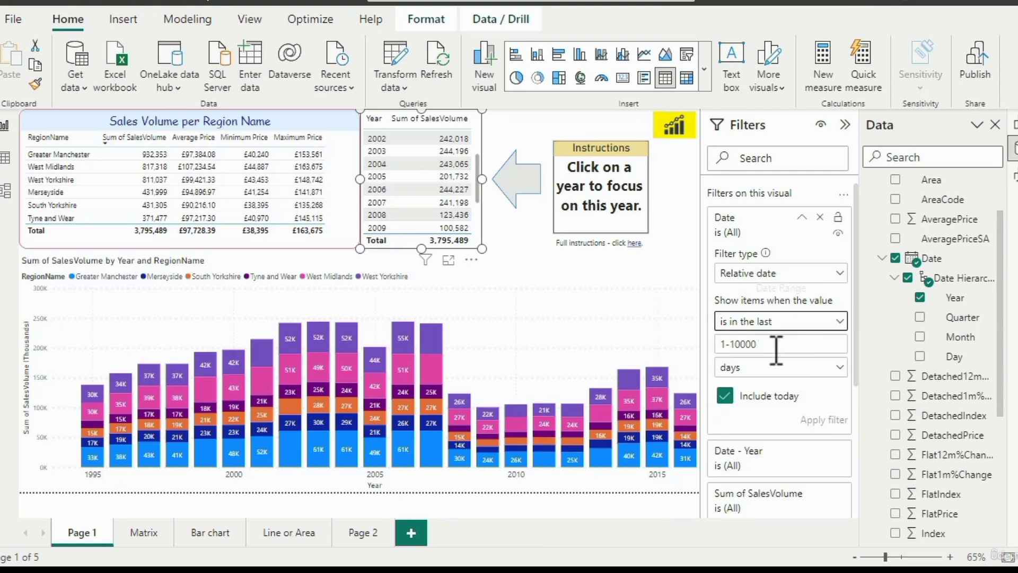
# Set the relative Date filter to the last 10 years and apply it
pyautogui.click(762, 345)
pyautogui.write('5')
pyautogui.click(772, 367)
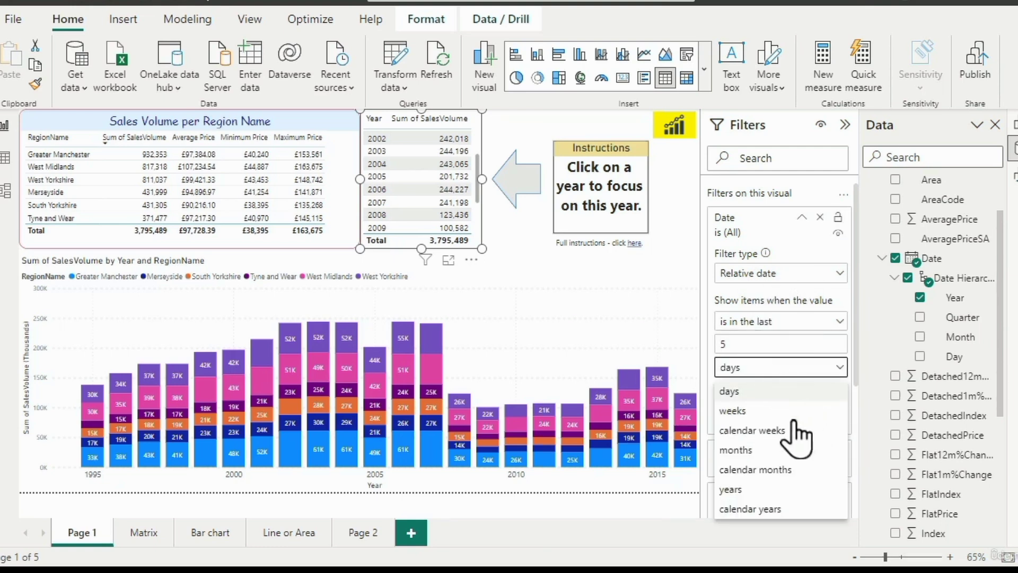
pyautogui.click(747, 489)
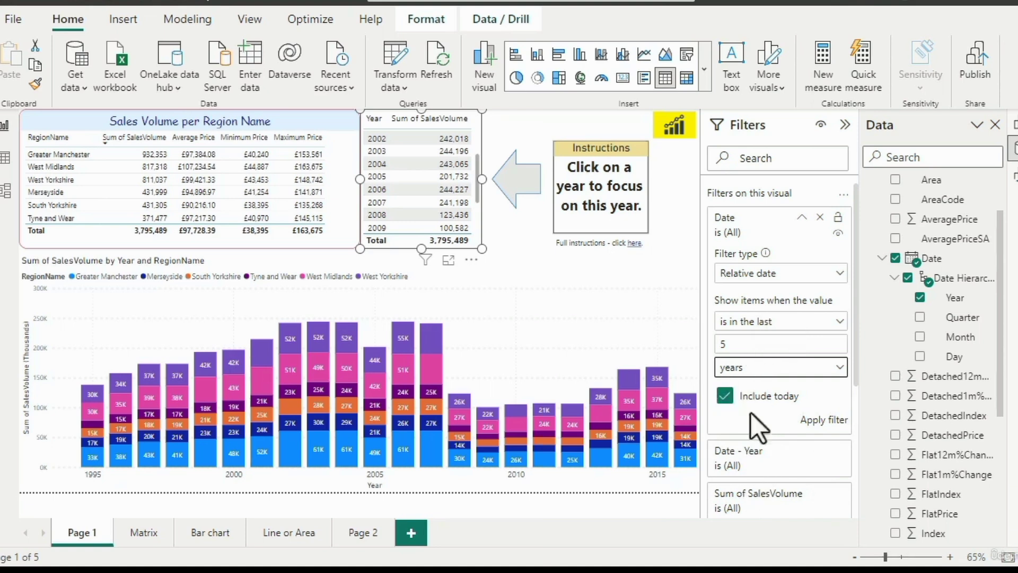
pyautogui.click(781, 344)
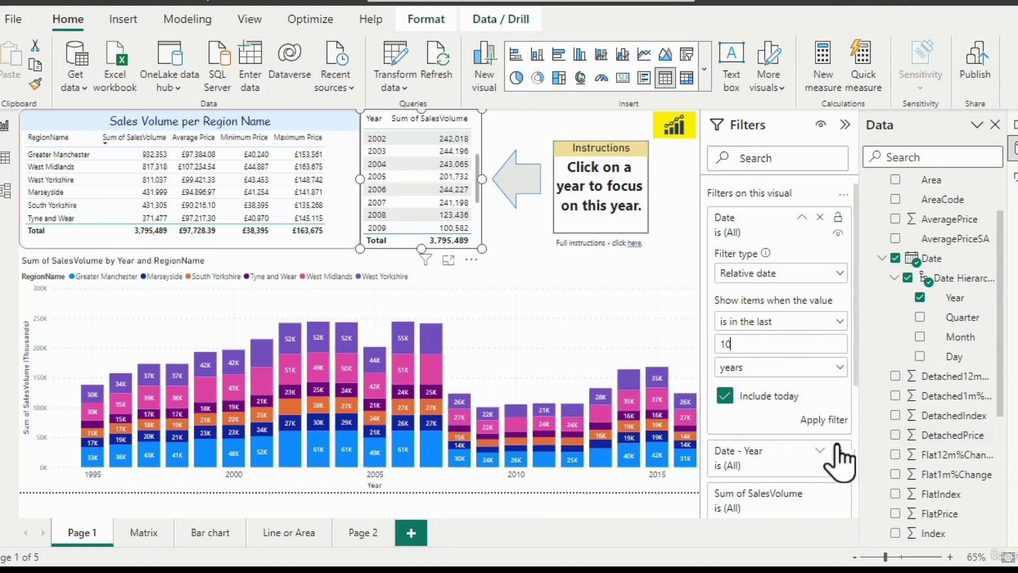
pyautogui.click(831, 422)
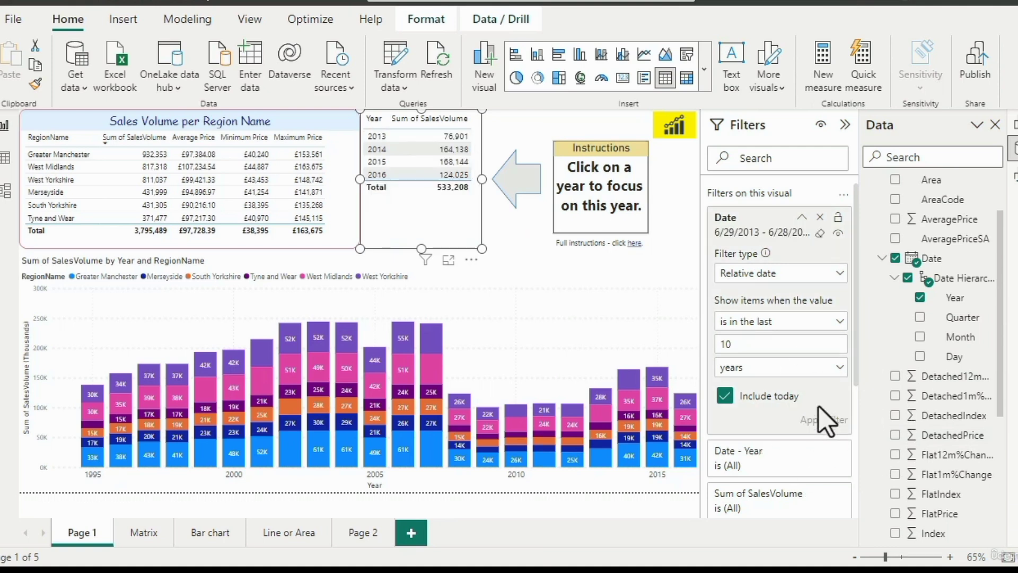
# Apply the relative Date filter with a duration of 9 years, followed by 8 years
pyautogui.doubleClick(746, 345)
pyautogui.write('9')
pyautogui.click(827, 424)
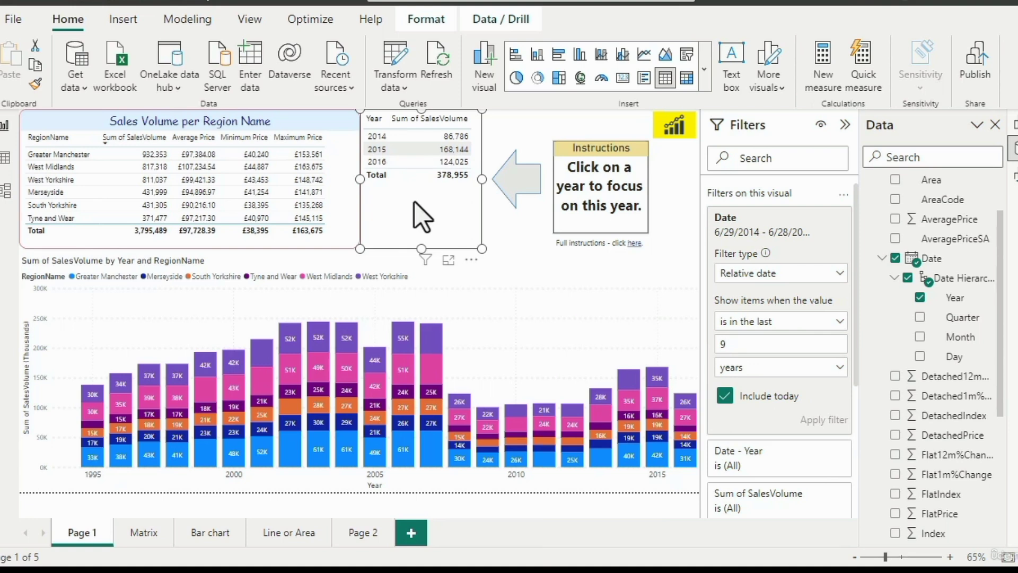
pyautogui.doubleClick(767, 343)
pyautogui.write('8')
pyautogui.click(827, 424)
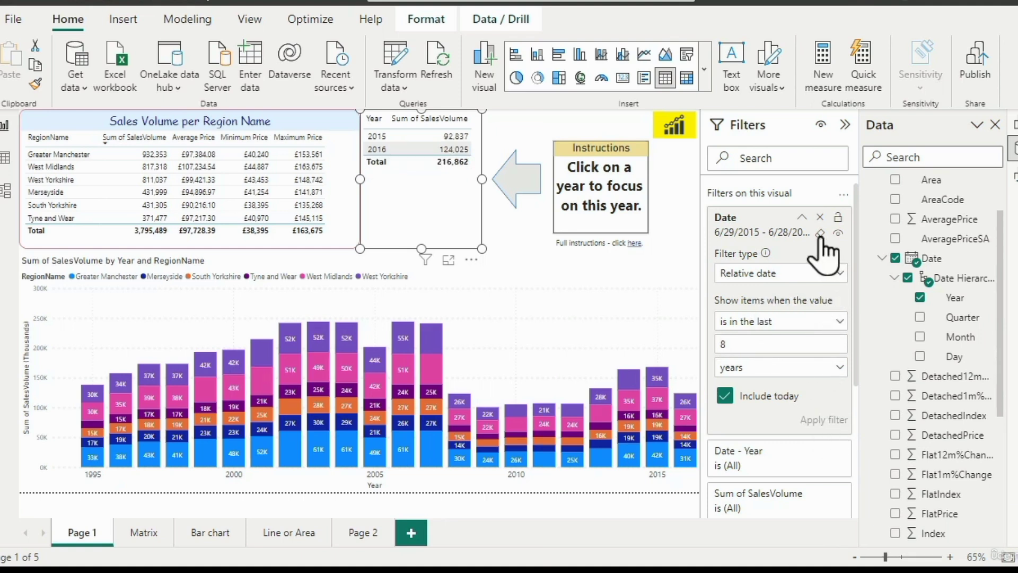
# Return the Date filter type to Advanced filtering and remove the Date filter from the Year table
pyautogui.click(833, 271)
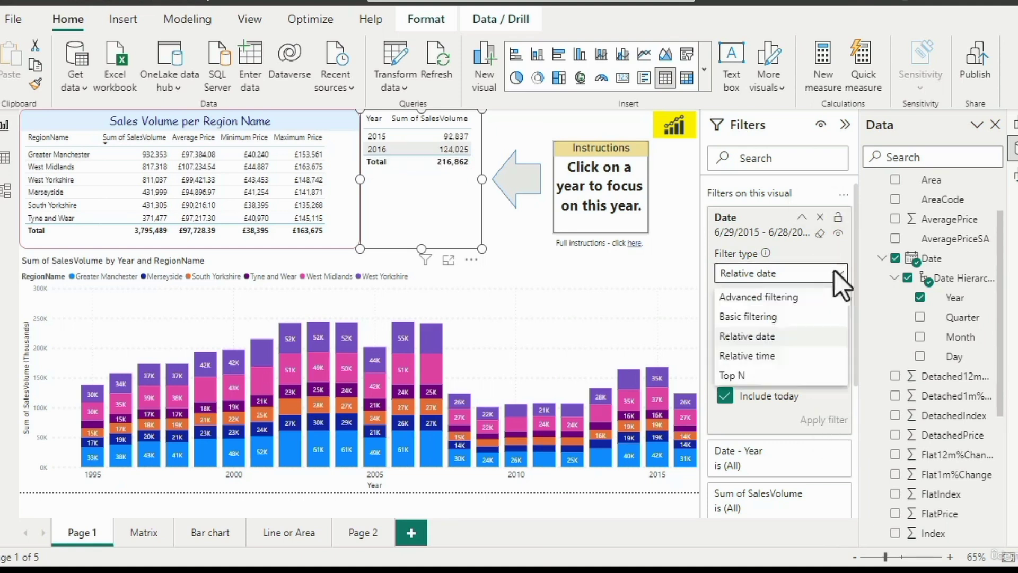
pyautogui.click(787, 298)
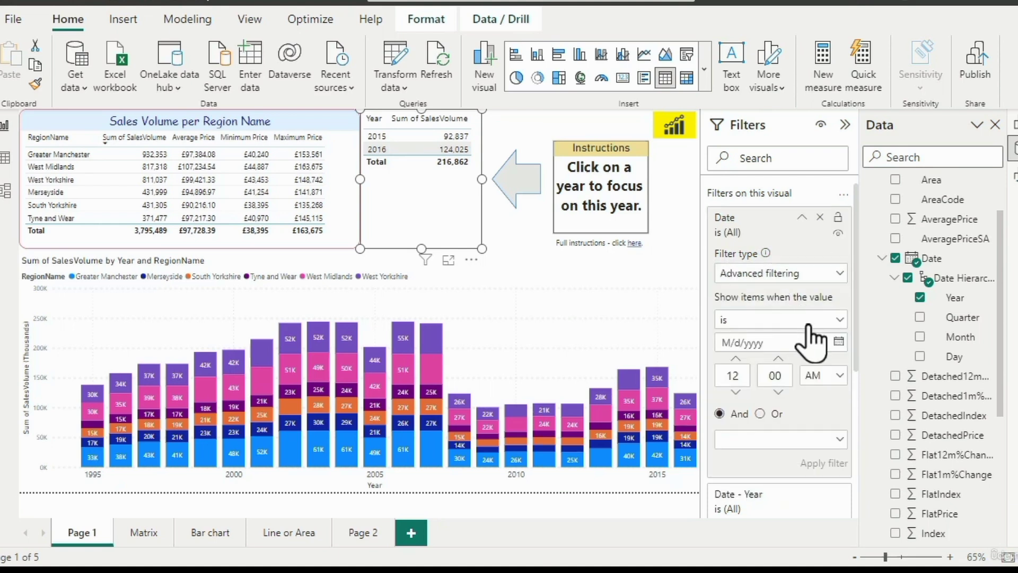
pyautogui.click(811, 319)
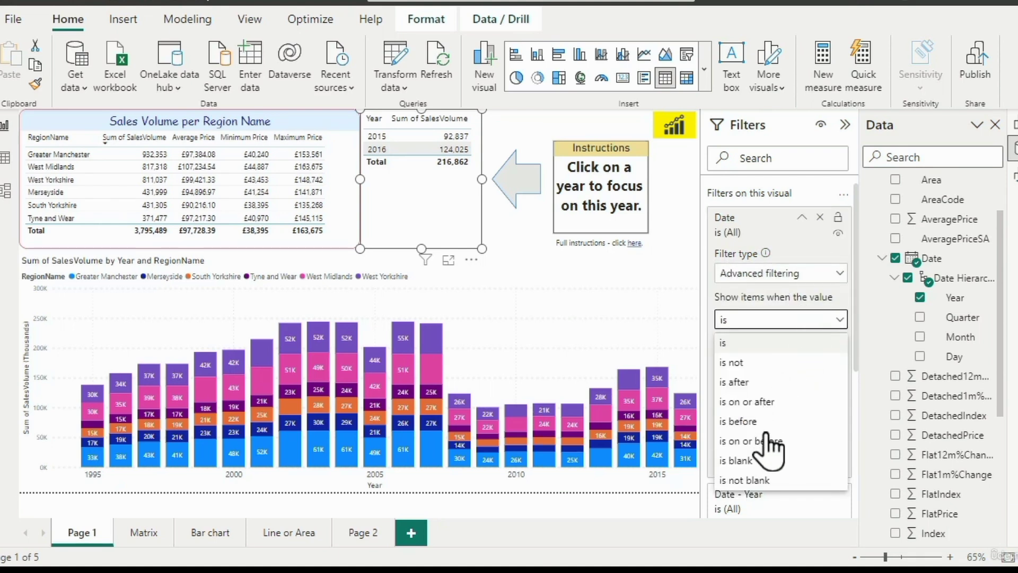
pyautogui.click(820, 218)
pyautogui.click(820, 218)
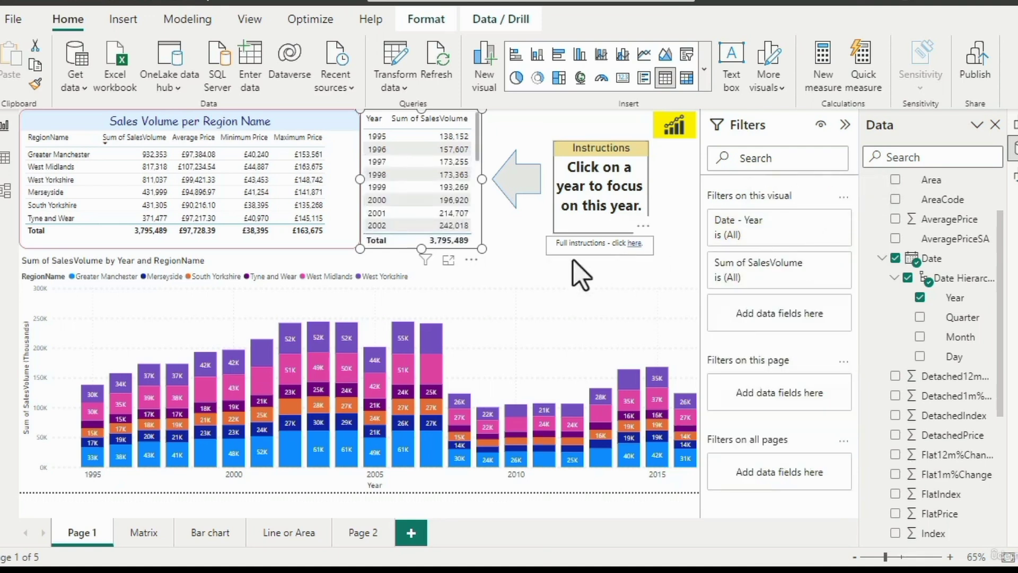
# Select the Sales Volume per Region Name table and expand its RegionName filter
pyautogui.click(346, 228)
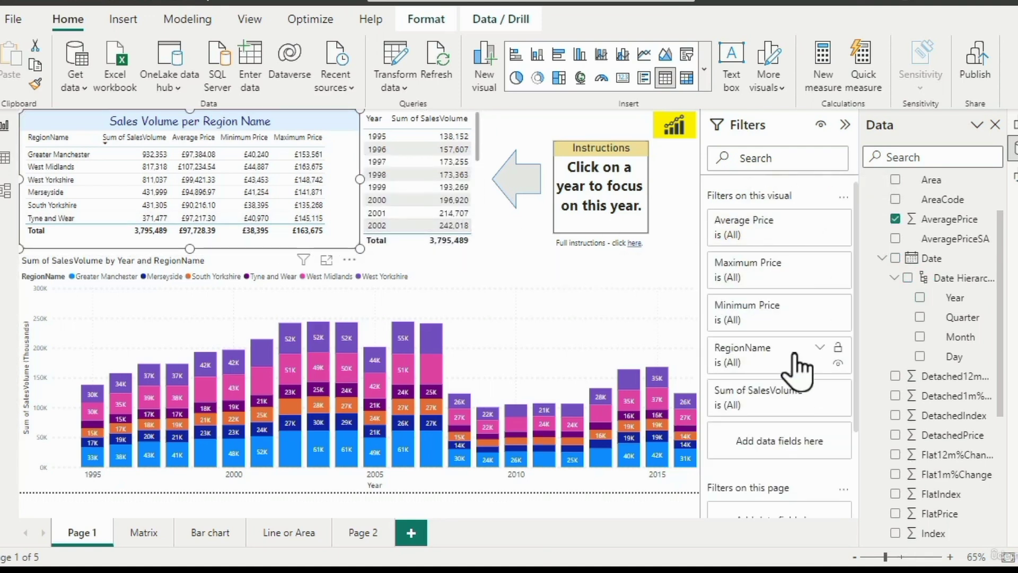
pyautogui.click(764, 356)
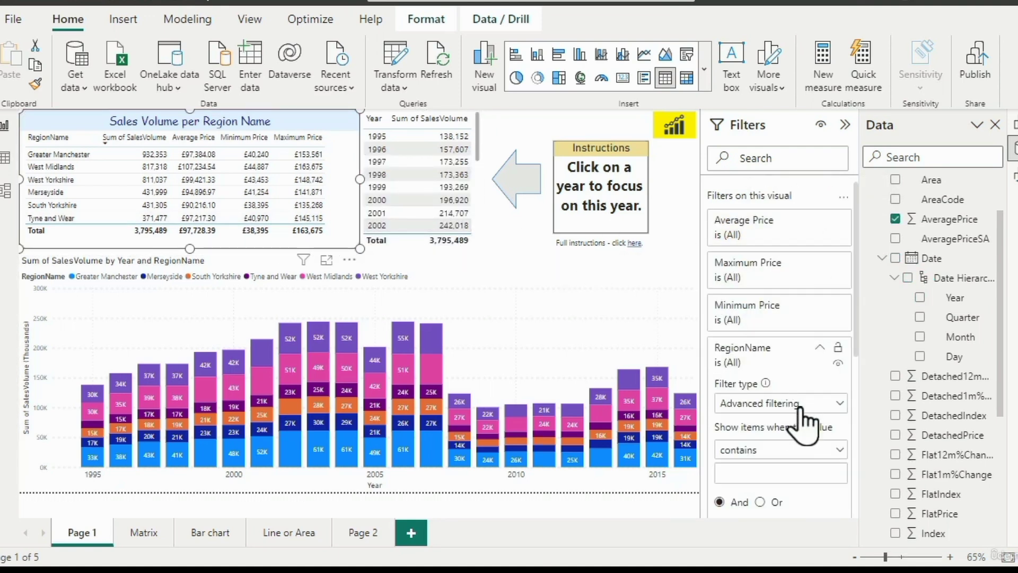